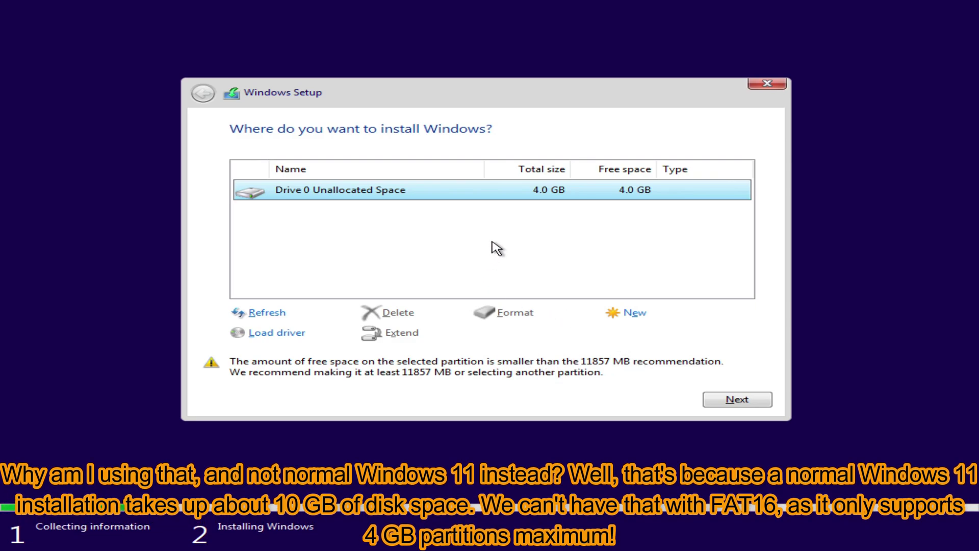
Step: Install Windows on the 4.0 GB unallocated space of Drive 0 and restart without waiting for the countdown
{"action": "left_click", "coordinate": [735, 400]}
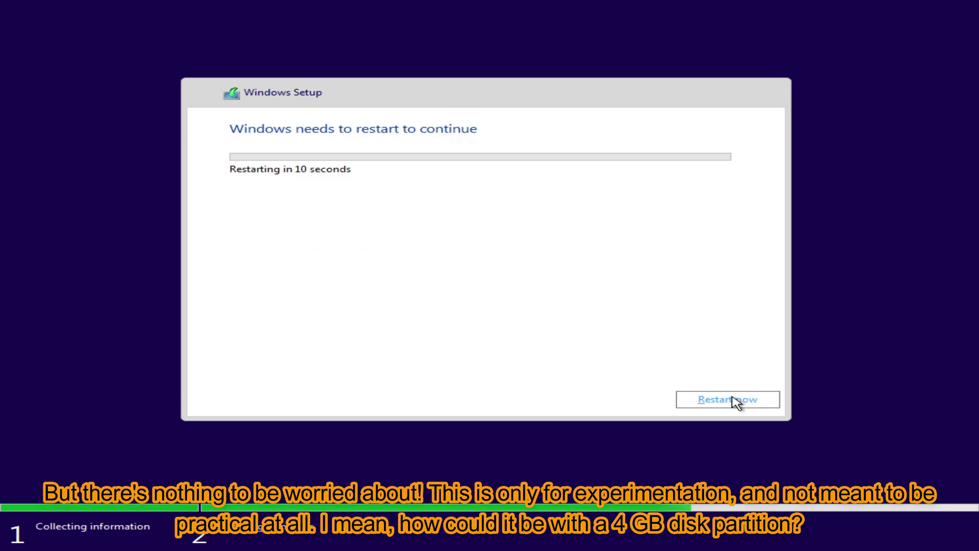
{"action": "left_click", "coordinate": [734, 400]}
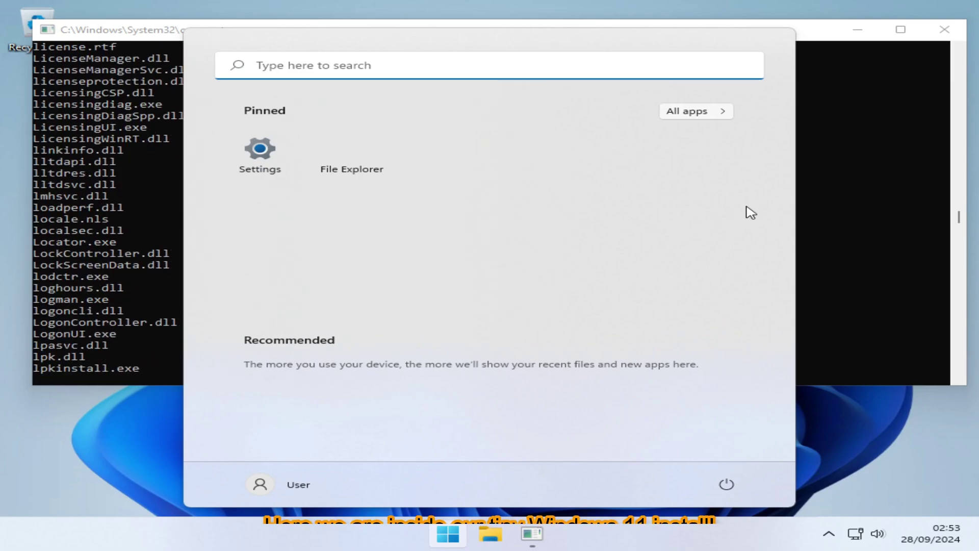
Step: Dismiss the Start menu and close the compact.exe console window
{"action": "left_click", "coordinate": [798, 31]}
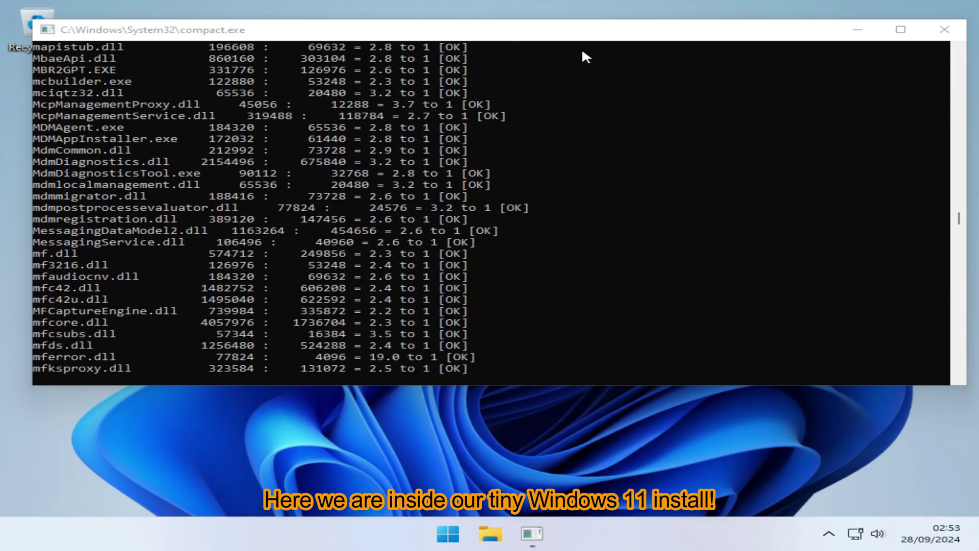
{"action": "left_click", "coordinate": [940, 33]}
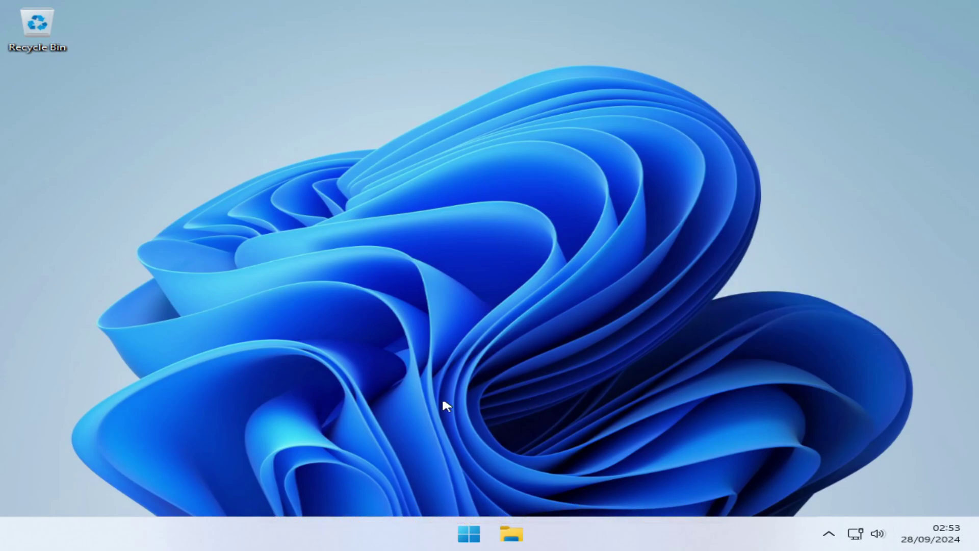
Step: Open File Explorer and view This PC in the new Windows 11 installation
{"action": "left_click", "coordinate": [512, 533]}
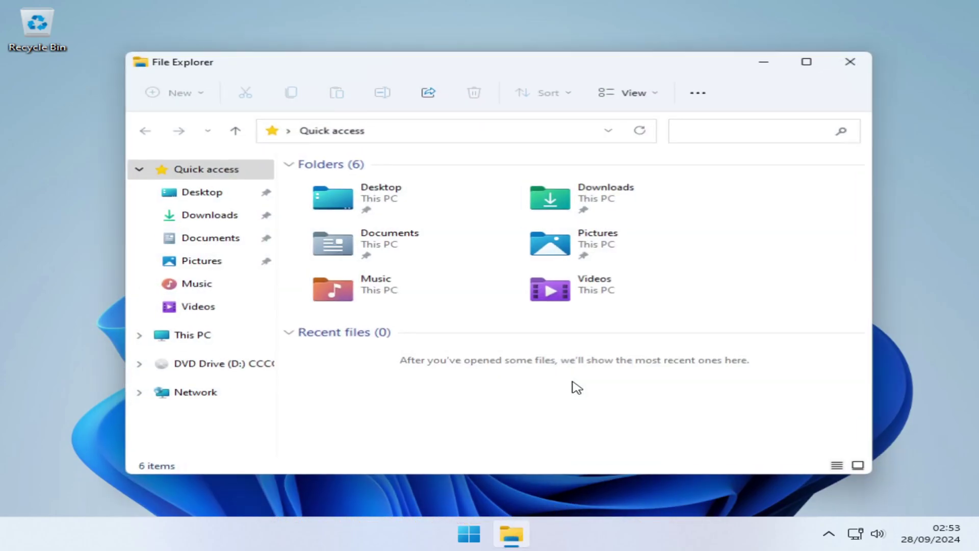
{"action": "left_click", "coordinate": [206, 336]}
{"action": "right_click", "coordinate": [410, 329]}
{"action": "left_click", "coordinate": [477, 284]}
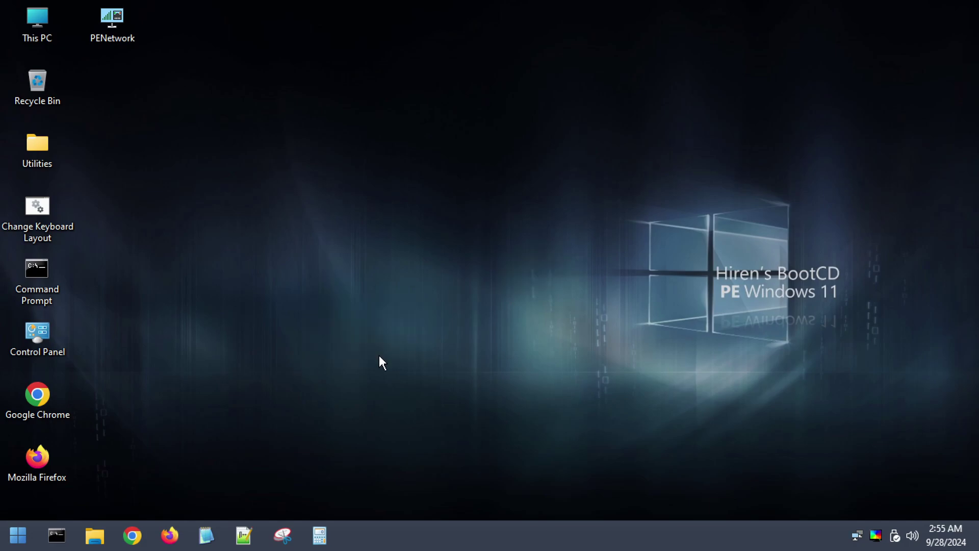
Step: Check the file system of Local Disk (C:) in its properties, and close the properties and File Explorer
{"action": "key", "text": "super+e"}
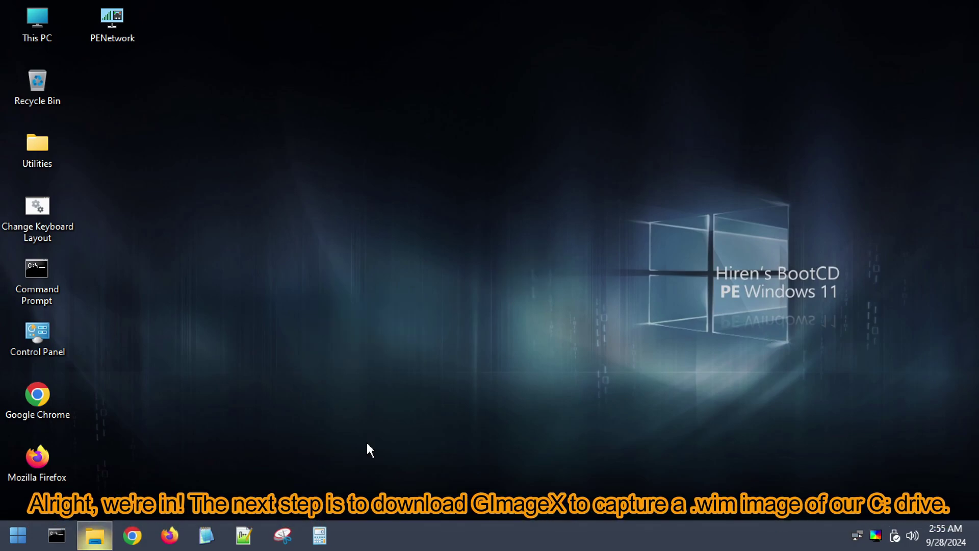
{"action": "left_click", "coordinate": [506, 199]}
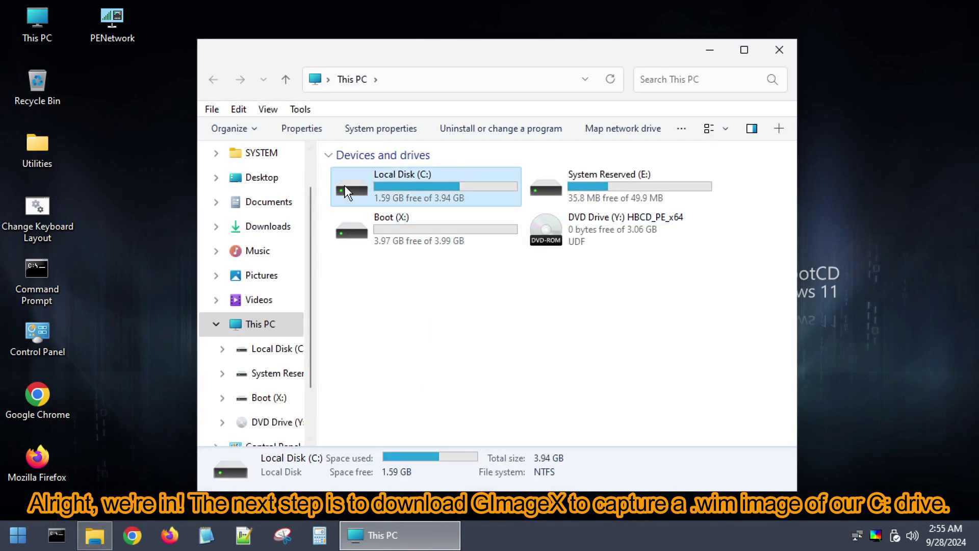
{"action": "right_click", "coordinate": [439, 198]}
{"action": "left_click", "coordinate": [505, 505]}
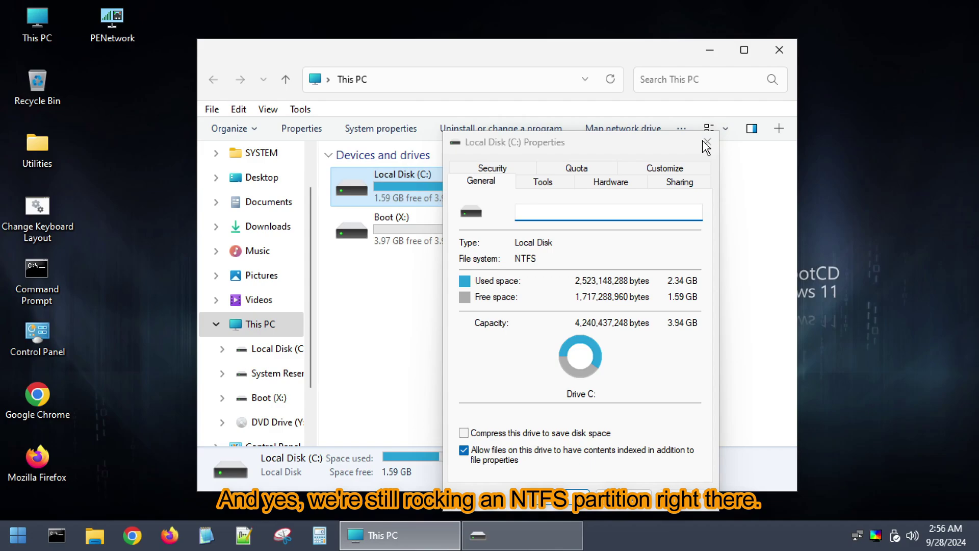
{"action": "key", "text": "Escape"}
{"action": "left_click", "coordinate": [775, 50]}
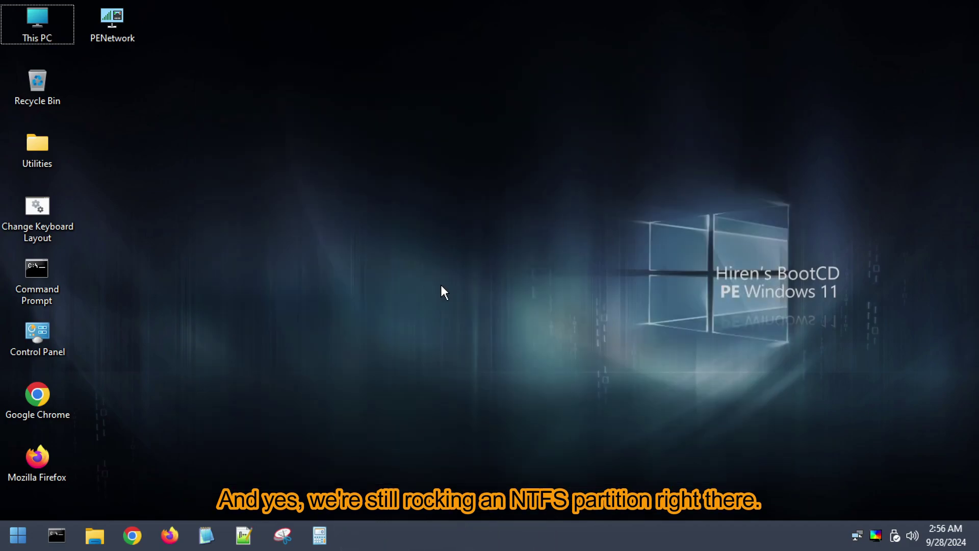
Step: Start adding a hard disk in the virtual machine's settings, using the recommended SCSI disk type
{"action": "mouse_move", "coordinate": [294, 3]}
{"action": "left_click", "coordinate": [143, 6]}
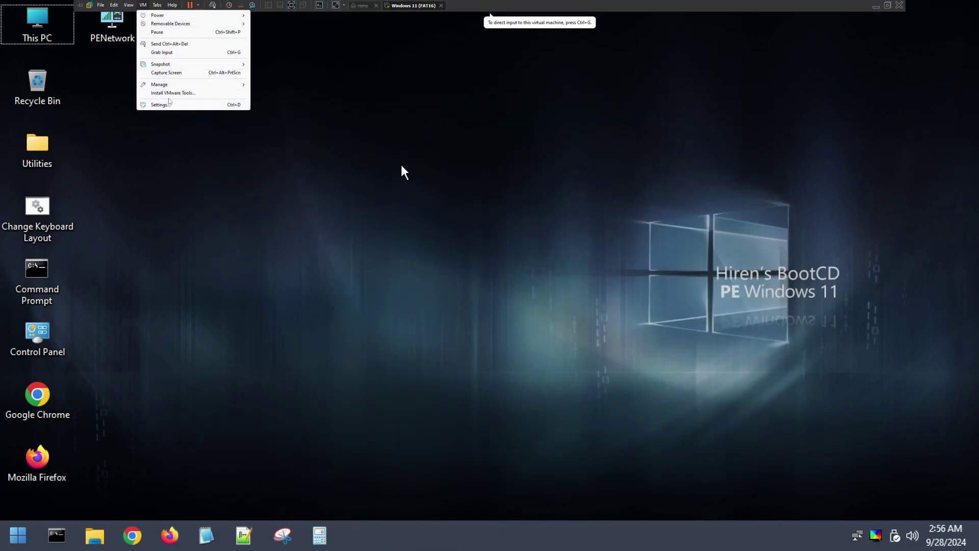
{"action": "left_click", "coordinate": [204, 105]}
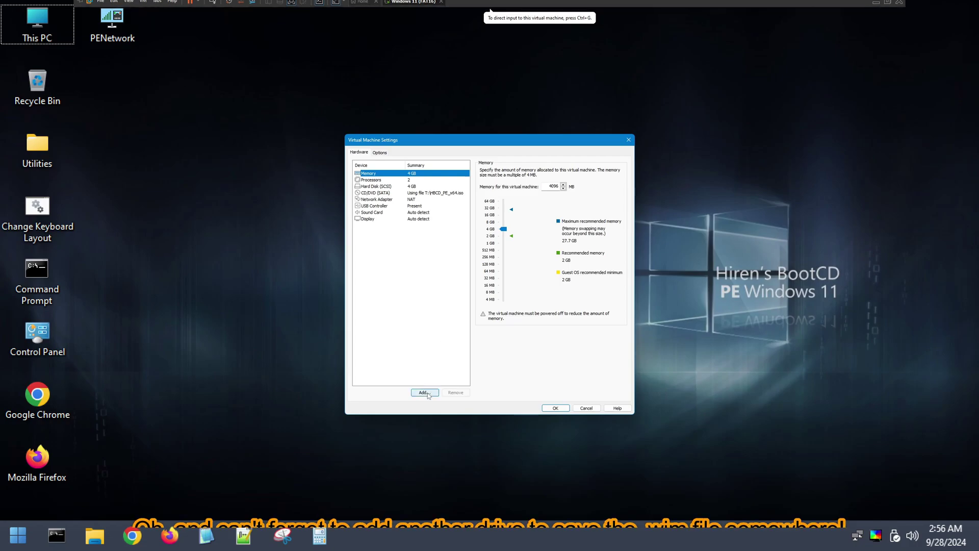
{"action": "left_click", "coordinate": [424, 392]}
{"action": "left_click", "coordinate": [526, 352]}
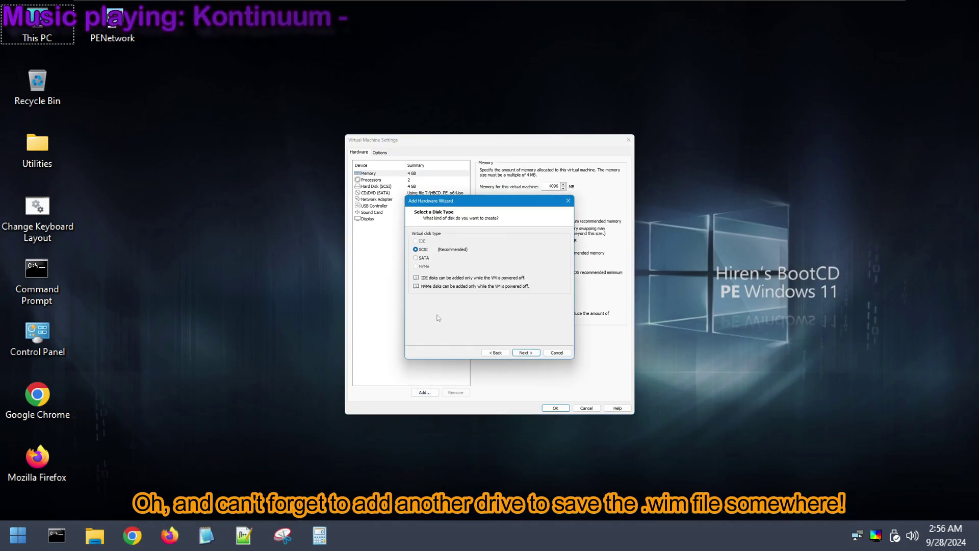
{"action": "left_click", "coordinate": [526, 353]}
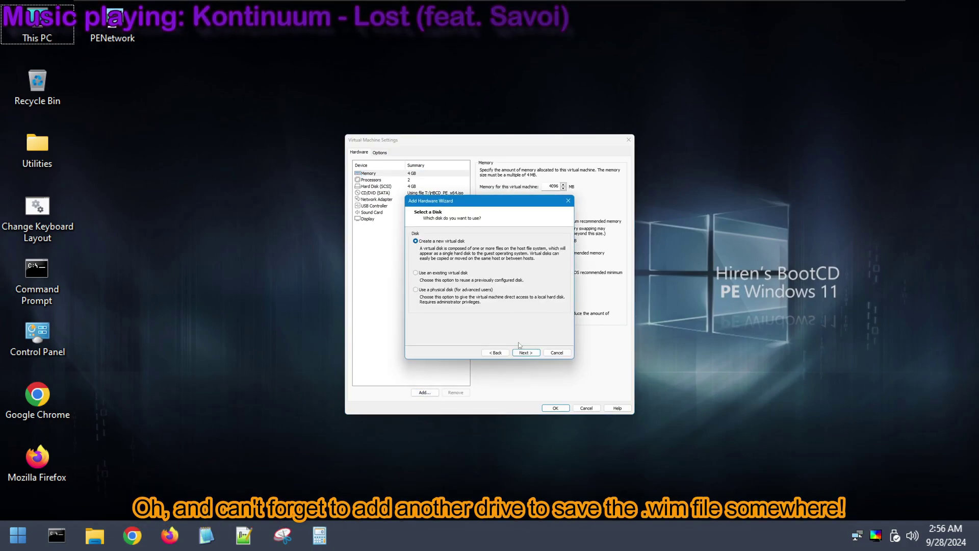
Step: Create the new virtual disk with a 4 GB maximum size, stored as a single file, and return to the virtual machine
{"action": "left_click", "coordinate": [526, 353]}
{"action": "left_click", "coordinate": [410, 288]}
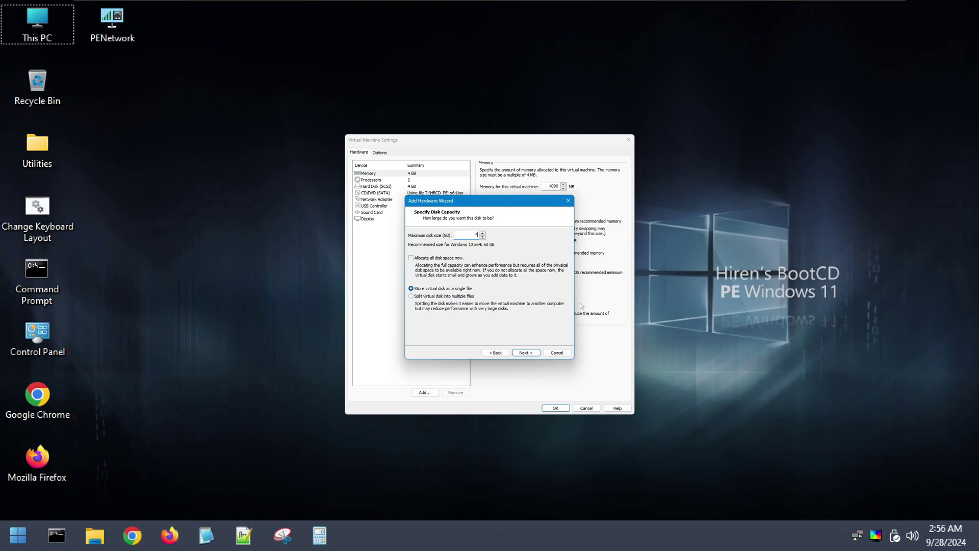
{"action": "left_click", "coordinate": [525, 352]}
{"action": "left_click", "coordinate": [526, 353]}
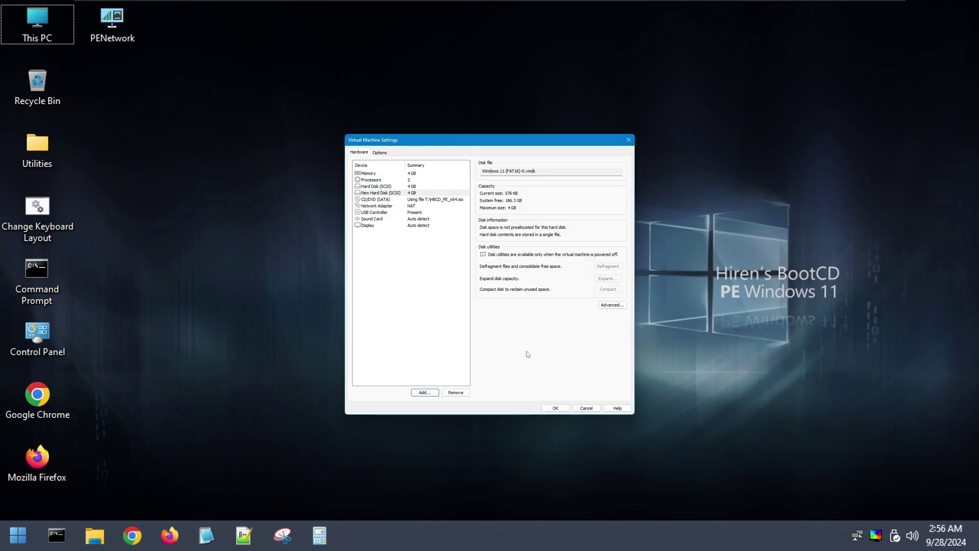
{"action": "mouse_move", "coordinate": [368, 1]}
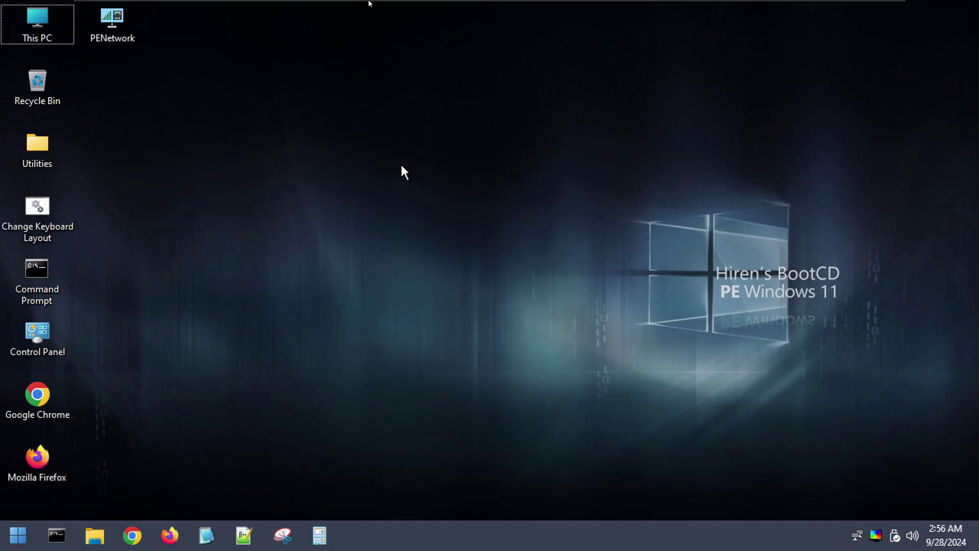
{"action": "left_click", "coordinate": [129, 6]}
{"action": "left_click", "coordinate": [401, 166]}
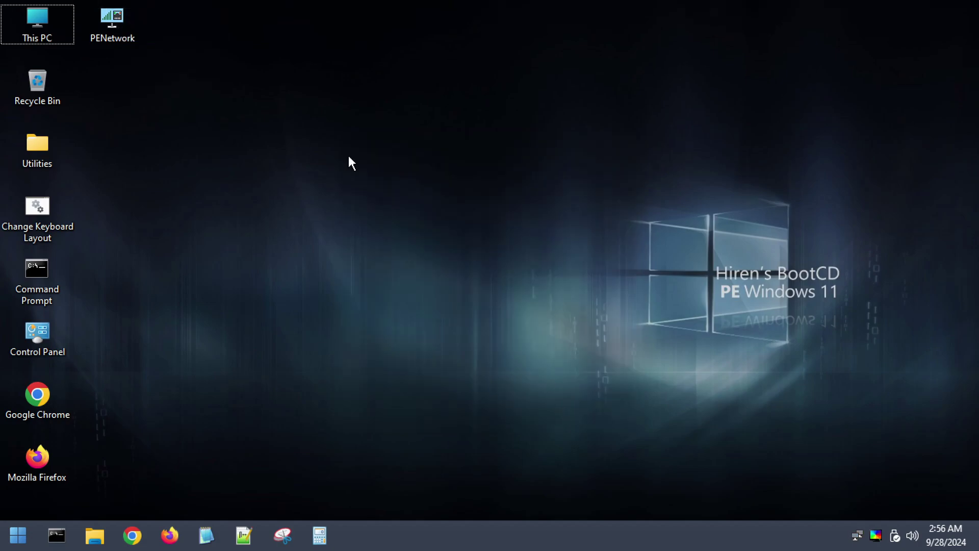
Step: Open Disk Management and initialize Disk 1 with the MBR partition style
{"action": "key", "text": "super"}
{"action": "type", "text": "disk m"}
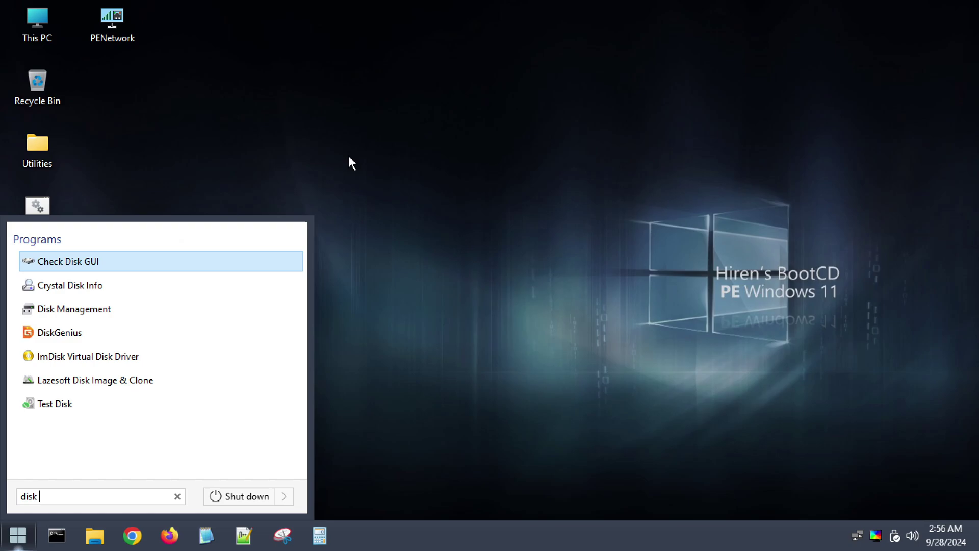
{"action": "type", "text": "ana"}
{"action": "key", "text": "Return"}
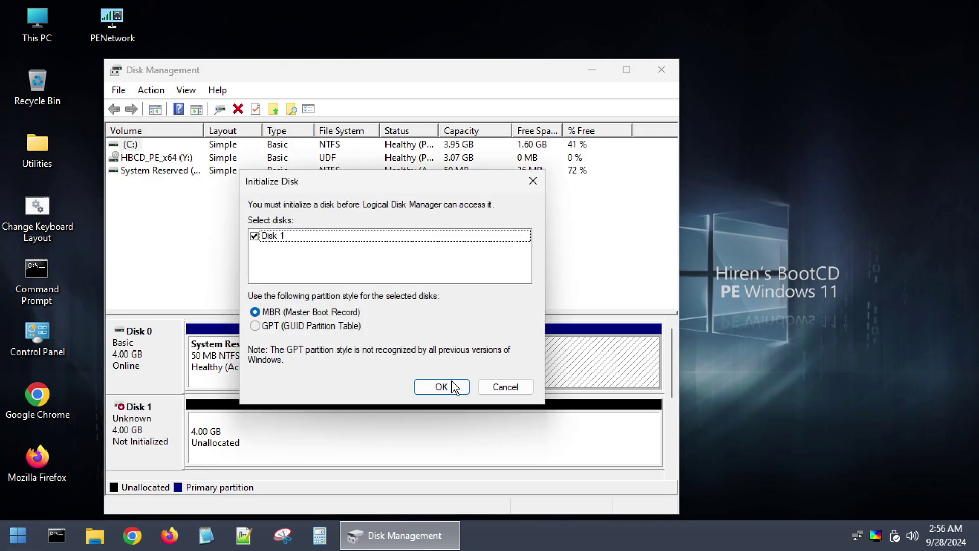
{"action": "left_click", "coordinate": [453, 384]}
Step: Create a 4093 MB NTFS simple volume on Disk 1 with drive letter D and the label New Volume, and close Disk Management
{"action": "right_click", "coordinate": [307, 430]}
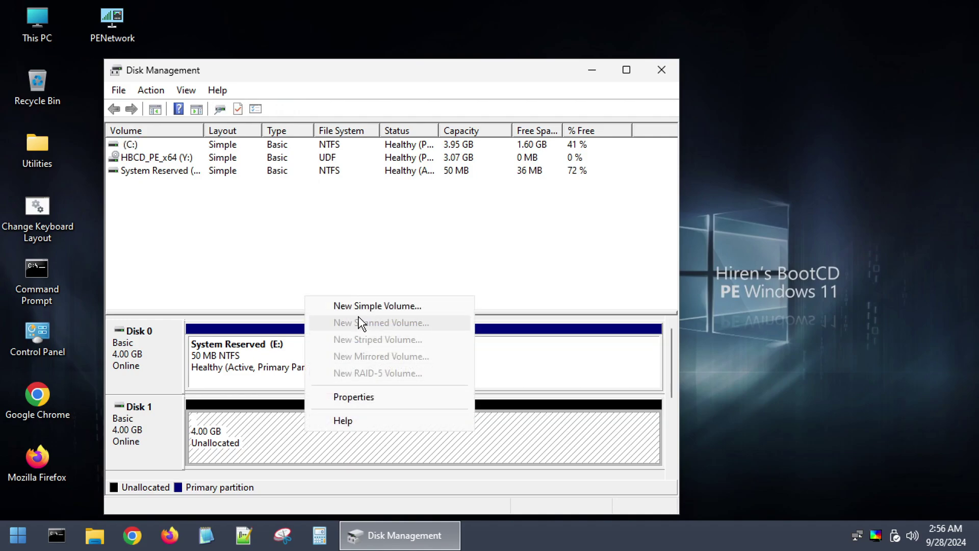
{"action": "left_click", "coordinate": [358, 307]}
{"action": "left_click", "coordinate": [411, 421]}
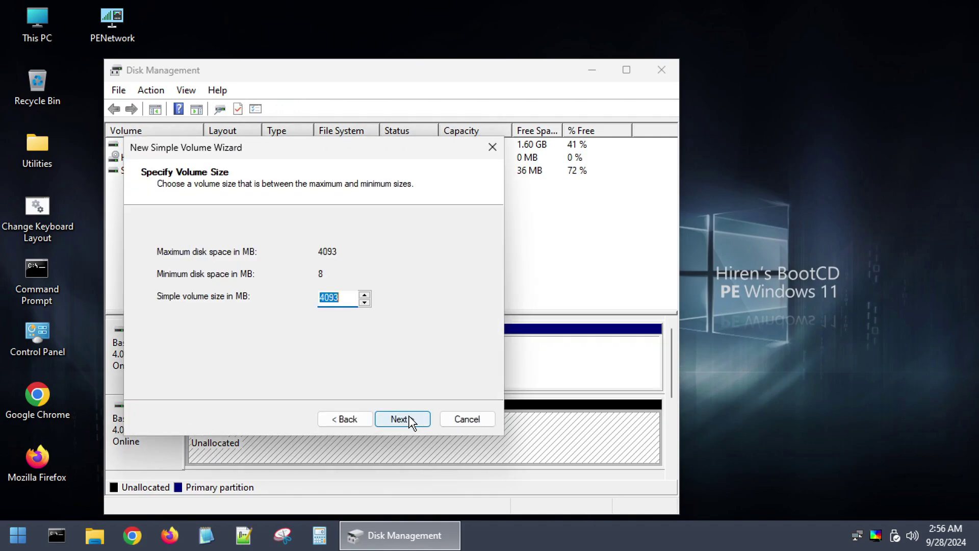
{"action": "left_click", "coordinate": [411, 421]}
{"action": "left_click", "coordinate": [411, 421]}
{"action": "left_click", "coordinate": [411, 421]}
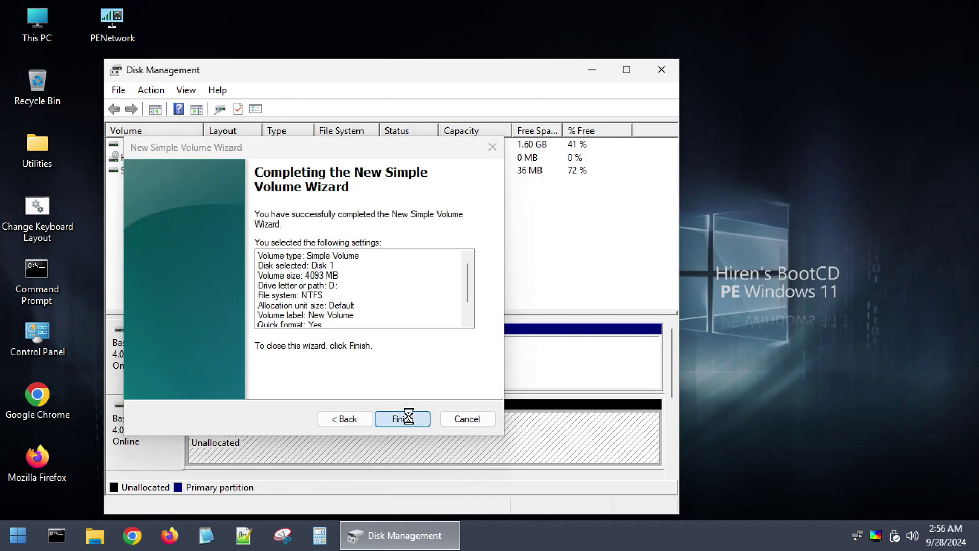
{"action": "left_click", "coordinate": [411, 421]}
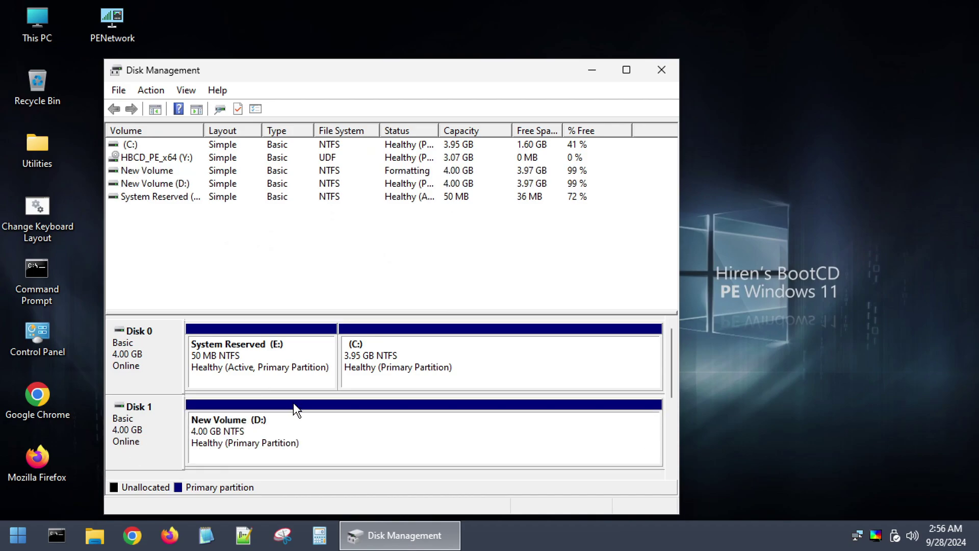
{"action": "left_click", "coordinate": [662, 74]}
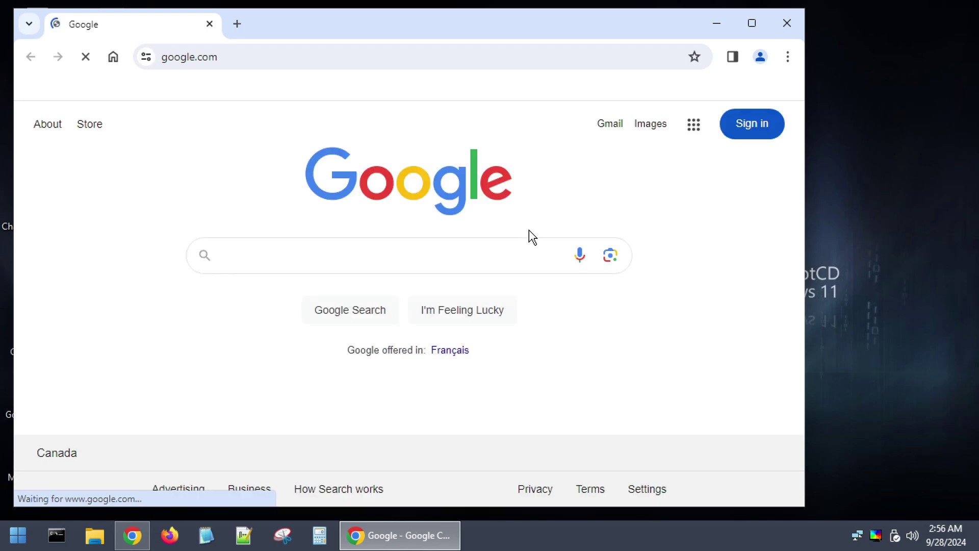
Step: Search Google for "gimagex download" in Google Chrome
{"action": "left_click", "coordinate": [778, 94]}
{"action": "left_click", "coordinate": [271, 62]}
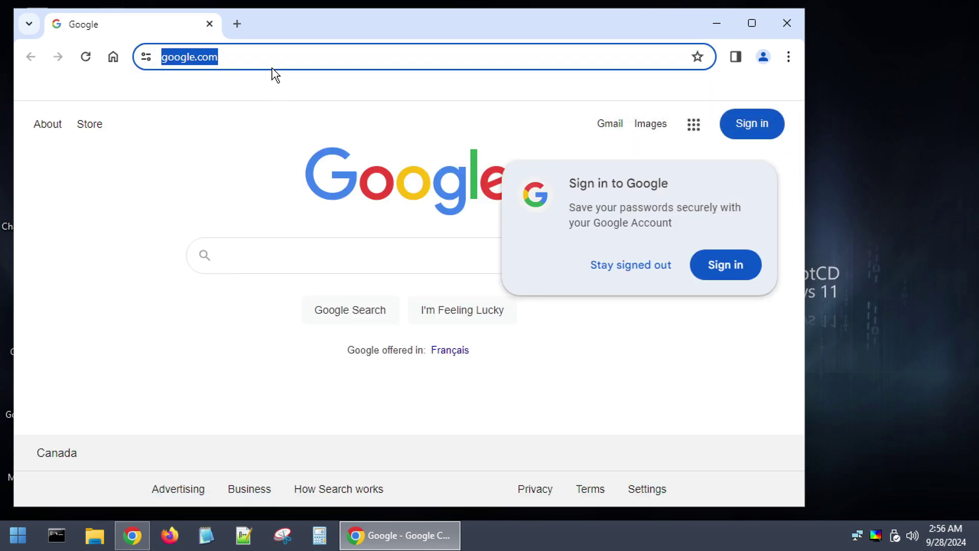
{"action": "key", "text": "BackSpace"}
{"action": "type", "text": "gima"}
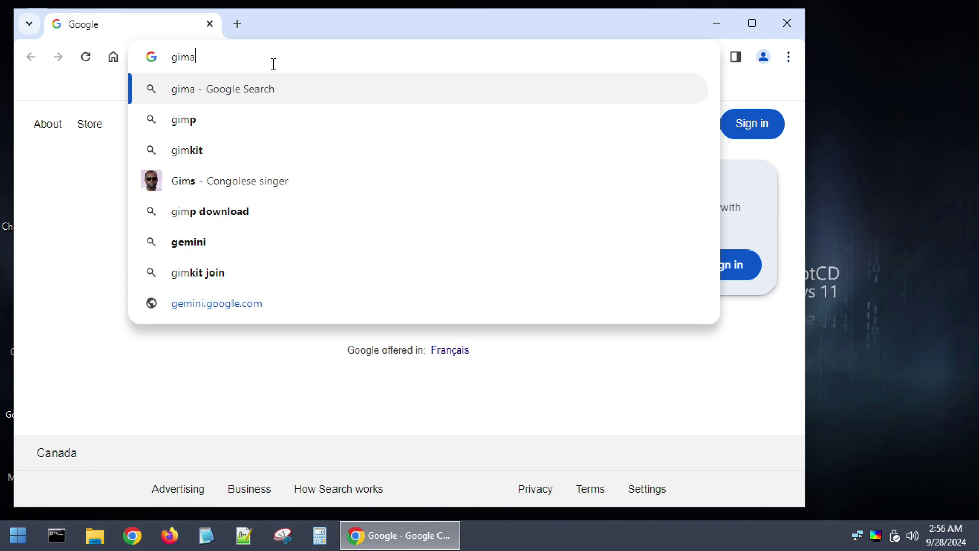
{"action": "type", "text": "gex downl"}
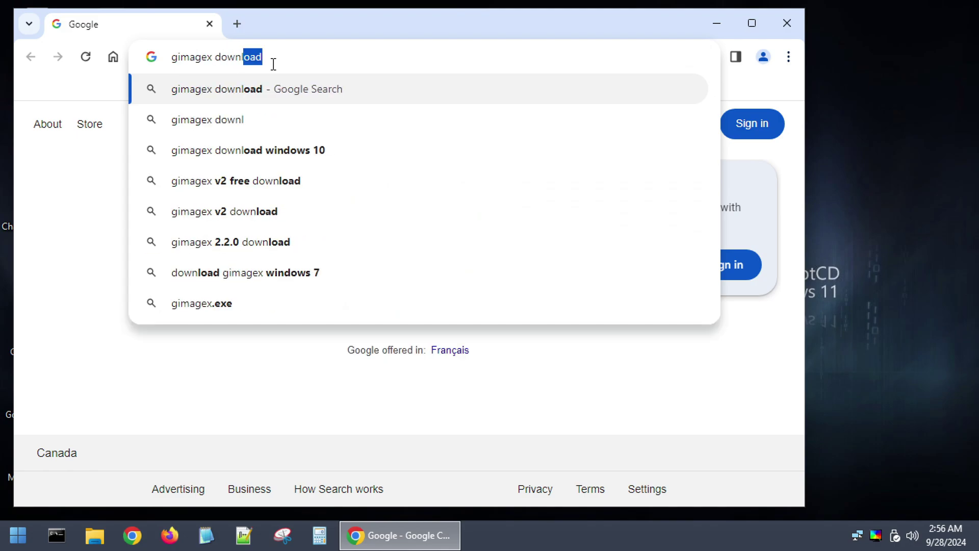
{"action": "key", "text": "Return"}
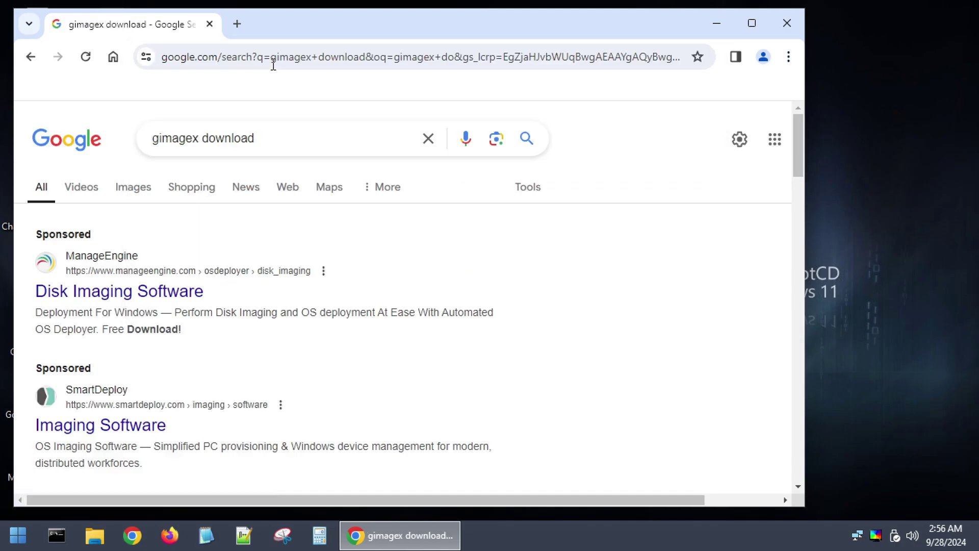
Step: Download the current GImageX package from the AutoIt Consulting page and close the browser
{"action": "scroll", "coordinate": [274, 225], "scroll_direction": "down", "scroll_amount": 5}
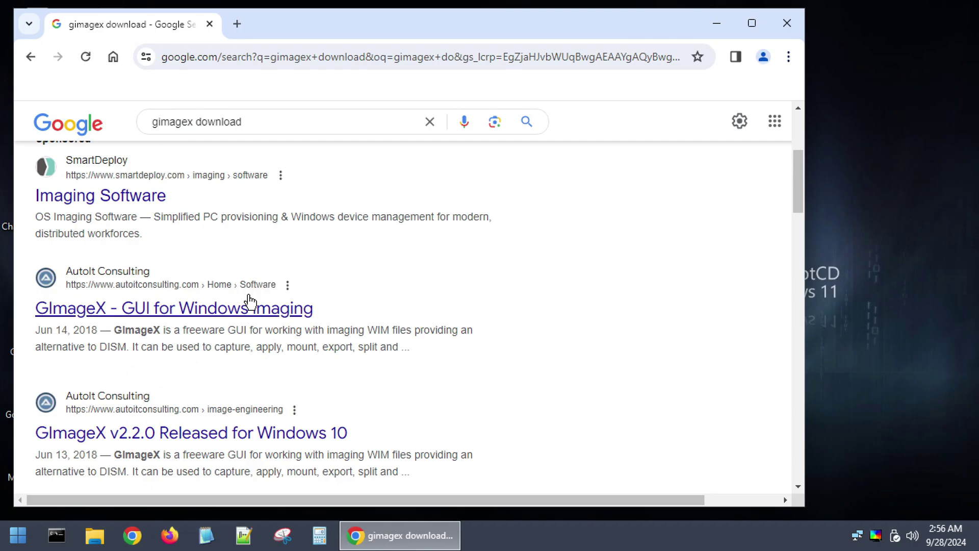
{"action": "left_click", "coordinate": [280, 307]}
{"action": "scroll", "coordinate": [561, 275], "scroll_direction": "down", "scroll_amount": 15}
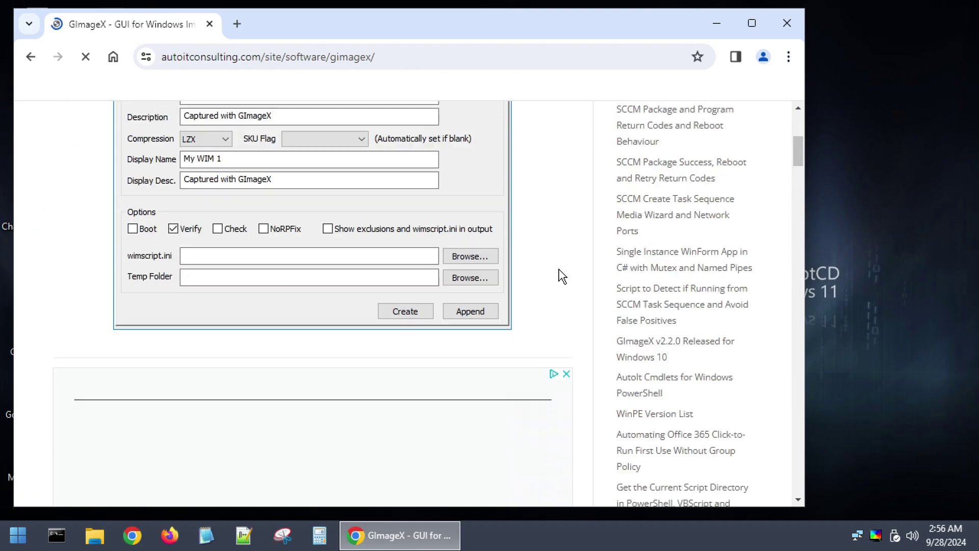
{"action": "scroll", "coordinate": [344, 152], "scroll_direction": "down", "scroll_amount": 10}
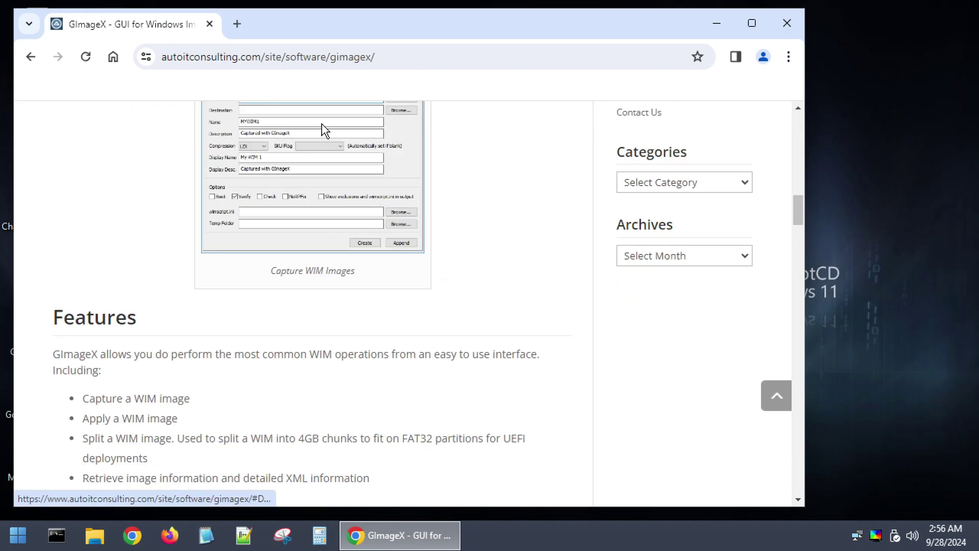
{"action": "left_click", "coordinate": [526, 431]}
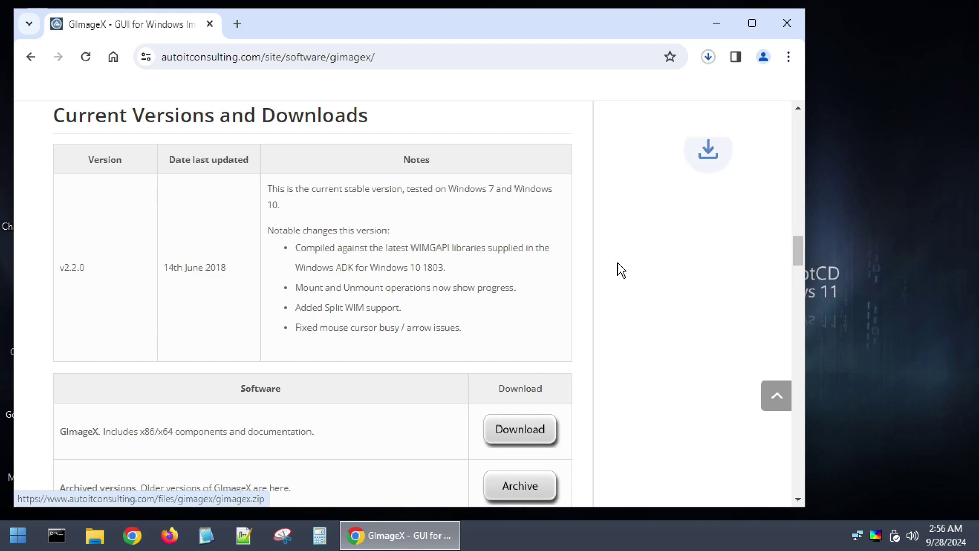
{"action": "left_click", "coordinate": [788, 23]}
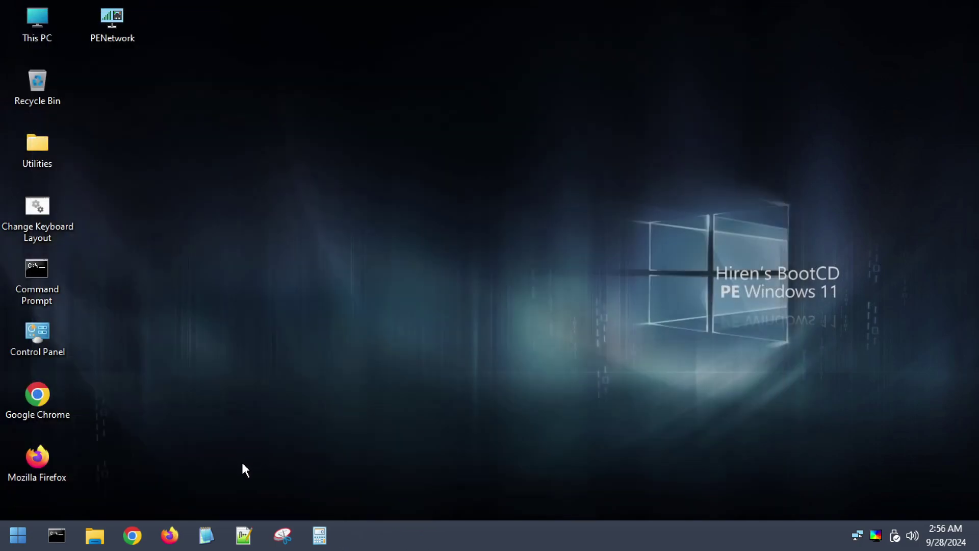
Step: Extract gimagex.zip in the Downloads folder into the same location with 7-Zip
{"action": "left_click", "coordinate": [95, 535]}
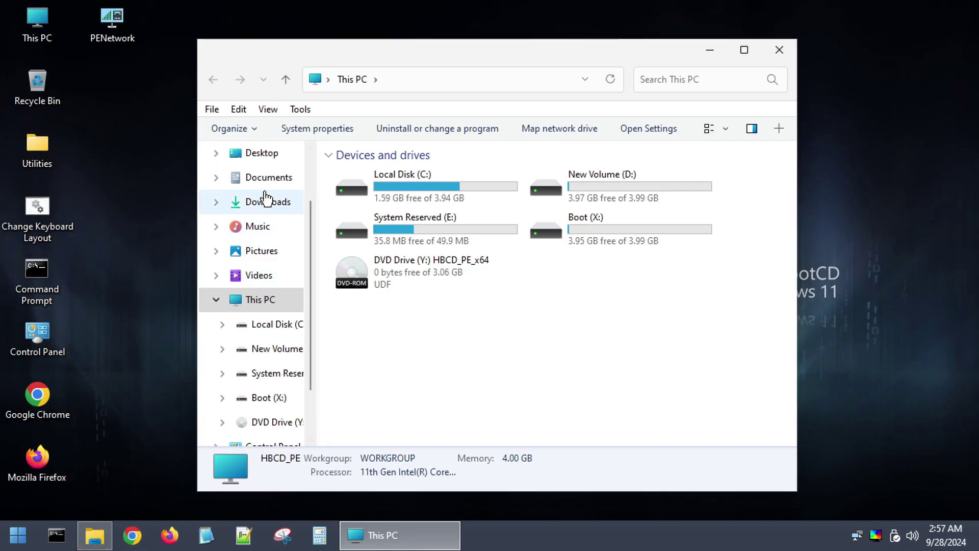
{"action": "left_click", "coordinate": [268, 202]}
{"action": "right_click", "coordinate": [369, 199]}
{"action": "mouse_move", "coordinate": [405, 201]}
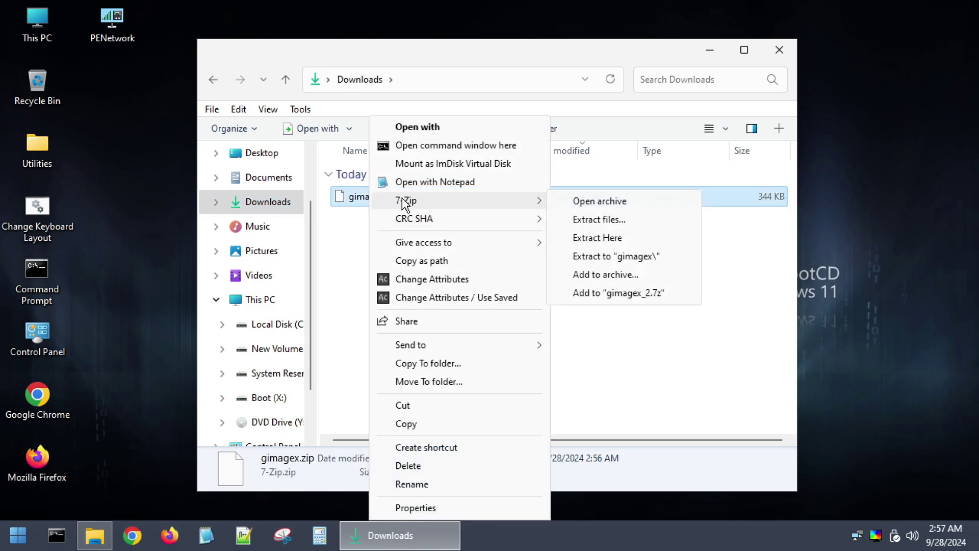
{"action": "left_click", "coordinate": [596, 239]}
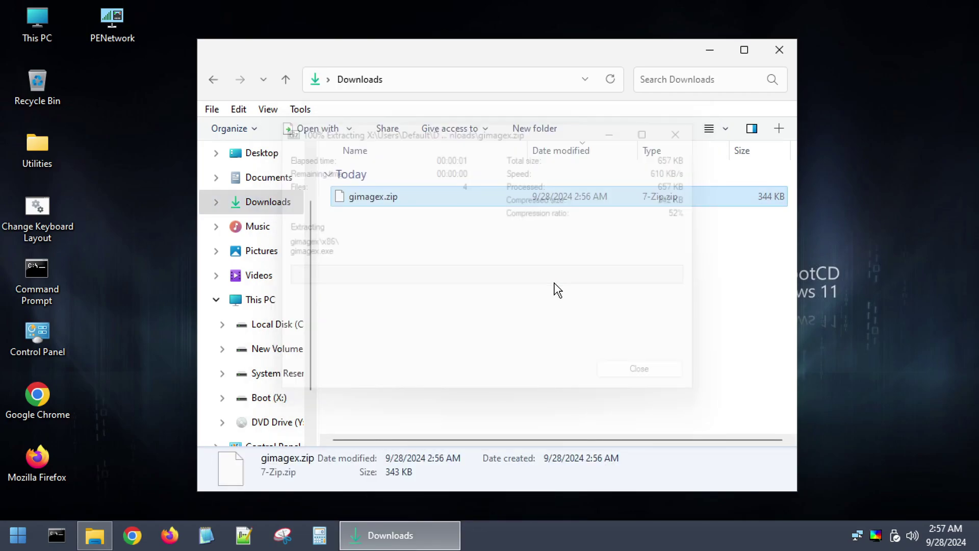
Step: Launch gimagex_x64.exe from the x64 subfolder of the extracted gimagex folder
{"action": "double_click", "coordinate": [382, 243]}
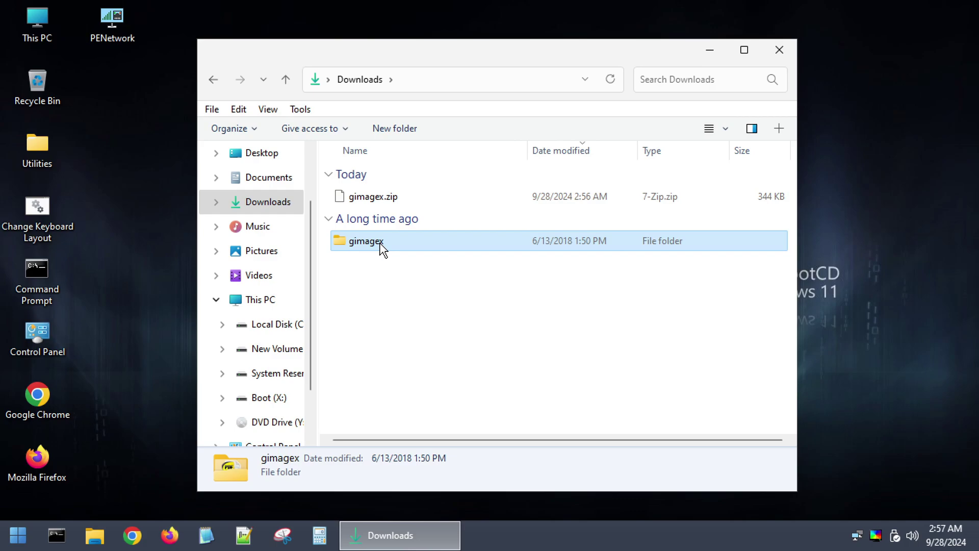
{"action": "double_click", "coordinate": [378, 245]}
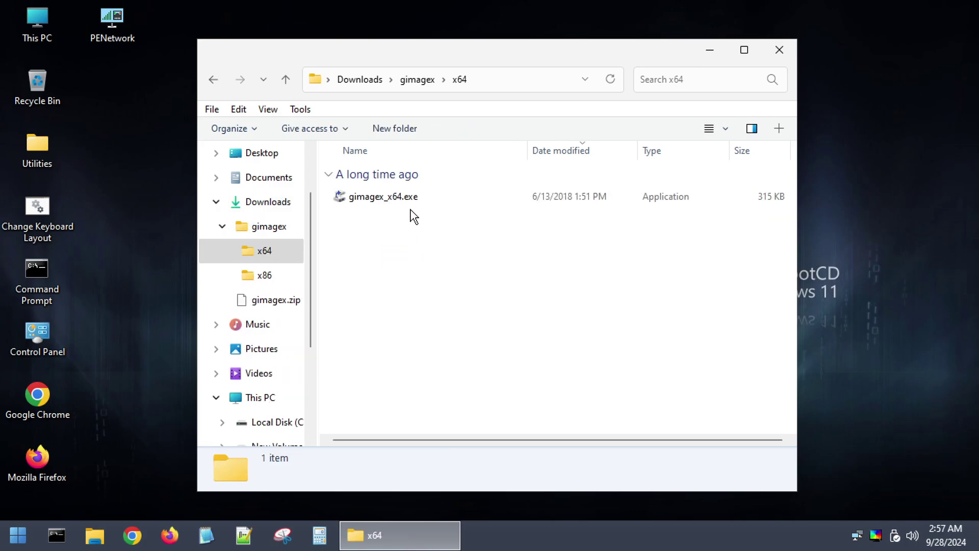
{"action": "double_click", "coordinate": [388, 196]}
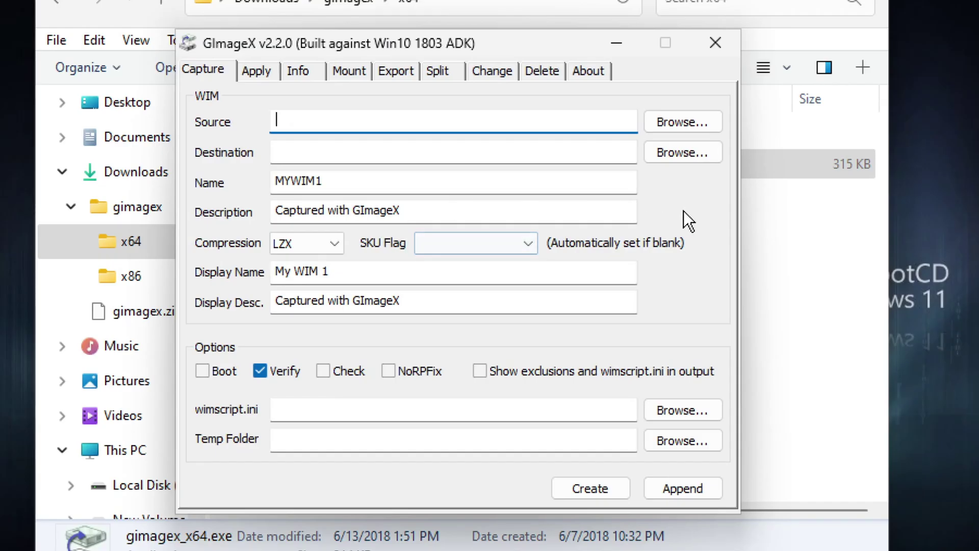
Step: Set the capture source to Local Disk (C:)
{"action": "left_click", "coordinate": [683, 123]}
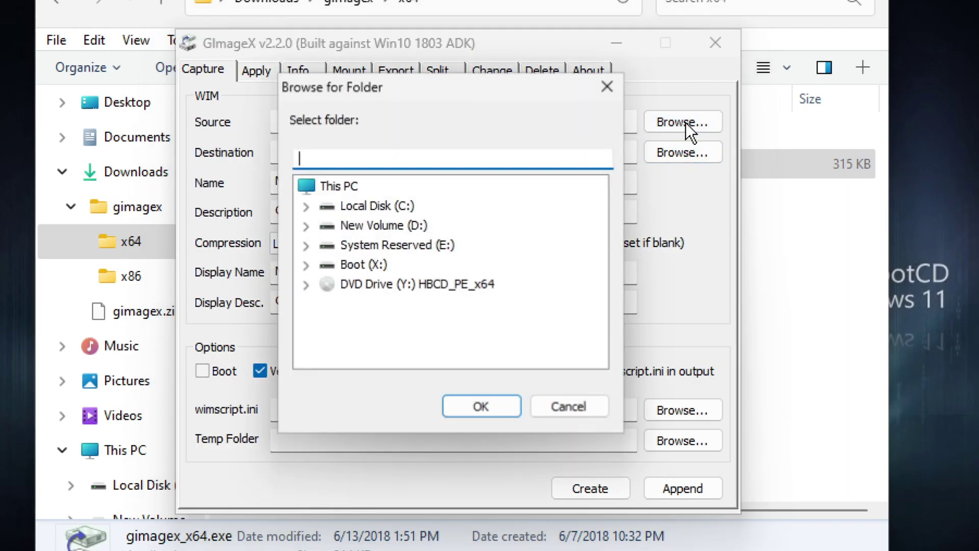
{"action": "left_click", "coordinate": [384, 206]}
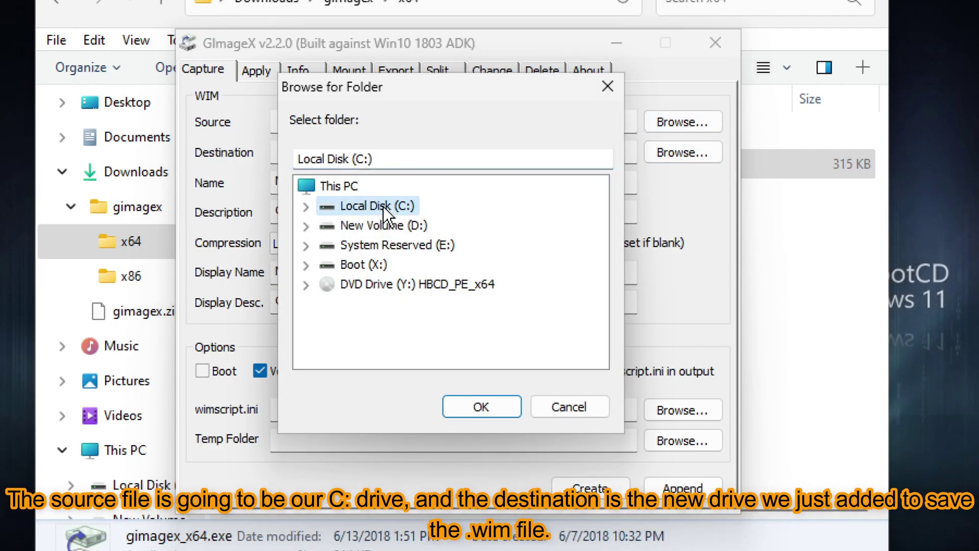
{"action": "left_click", "coordinate": [481, 399]}
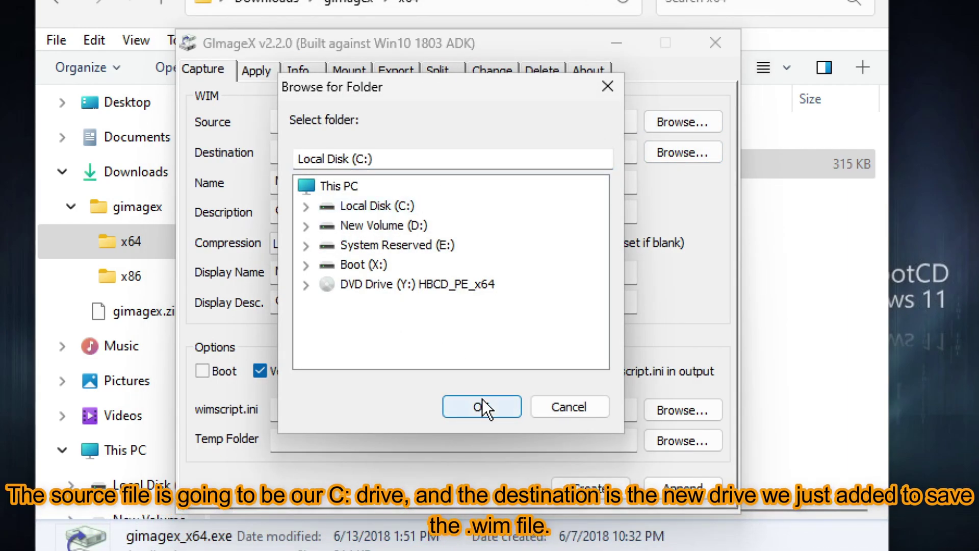
Step: Set the capture destination to a file named fat16.wim on New Volume (D:)
{"action": "left_click", "coordinate": [669, 151]}
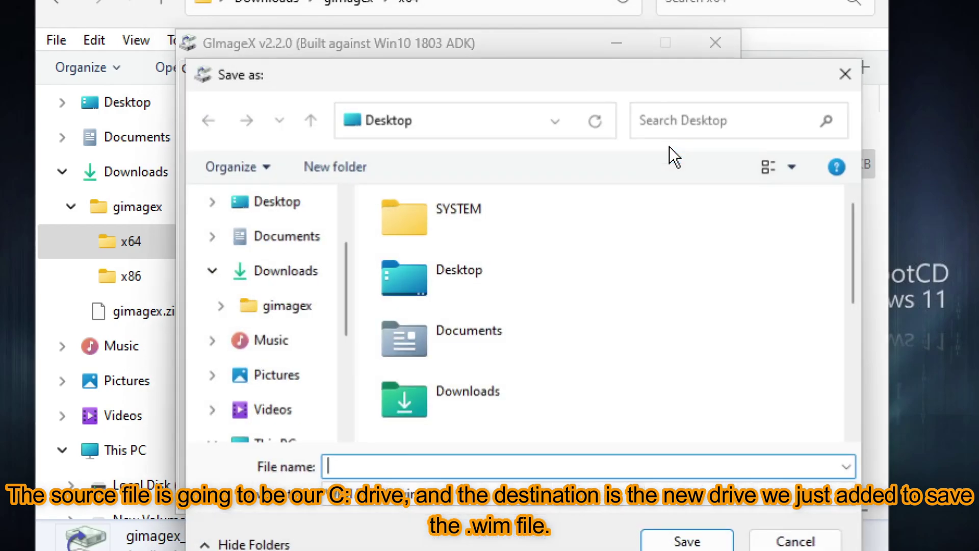
{"action": "scroll", "coordinate": [325, 303], "scroll_direction": "down", "scroll_amount": 3}
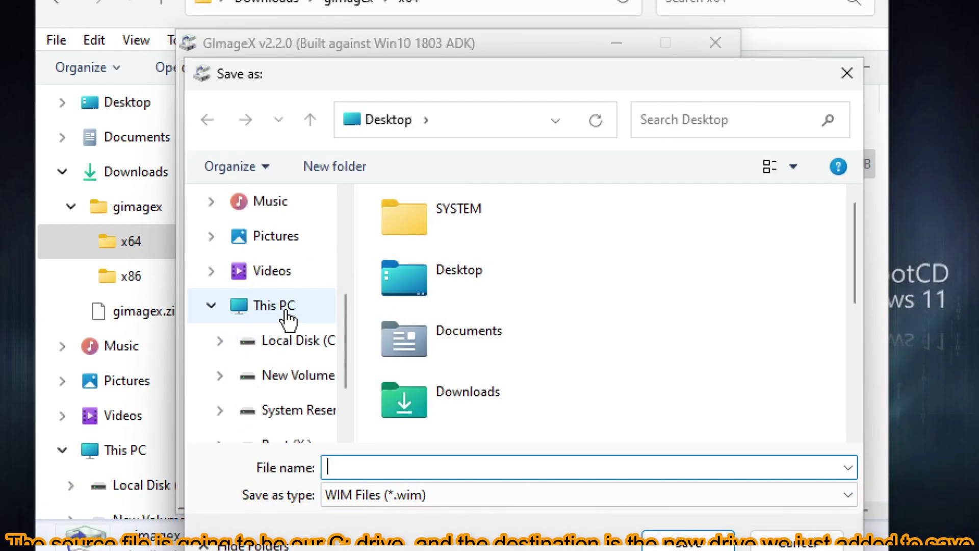
{"action": "left_click", "coordinate": [324, 310]}
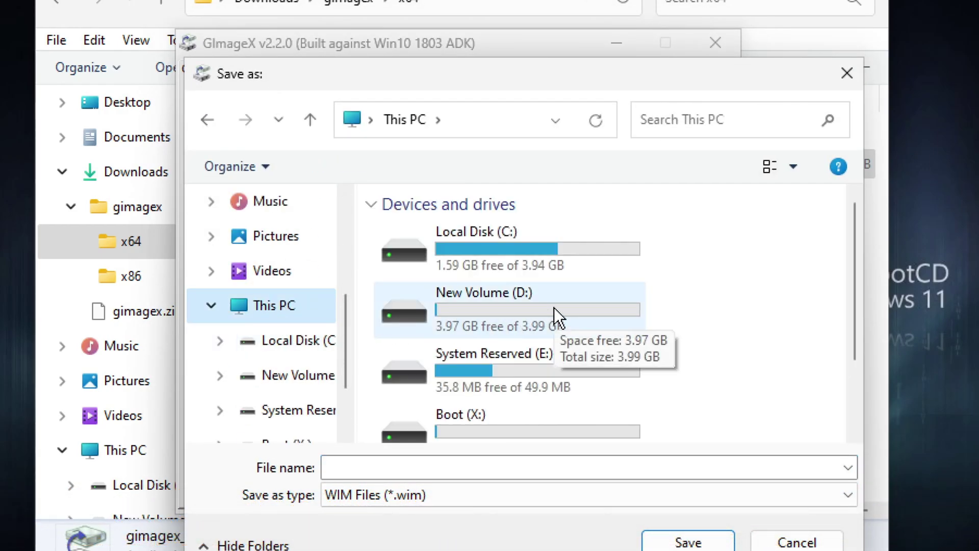
{"action": "double_click", "coordinate": [497, 304]}
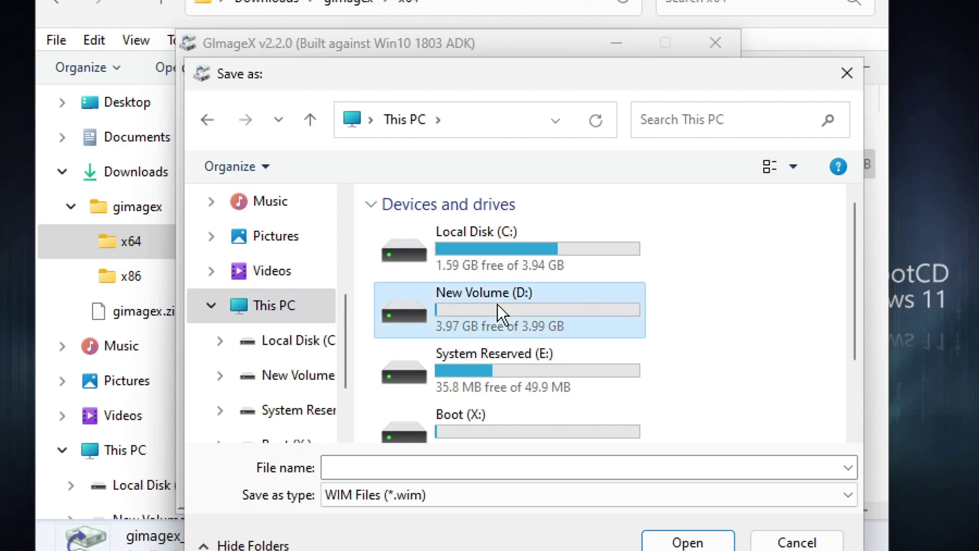
{"action": "left_click", "coordinate": [397, 464]}
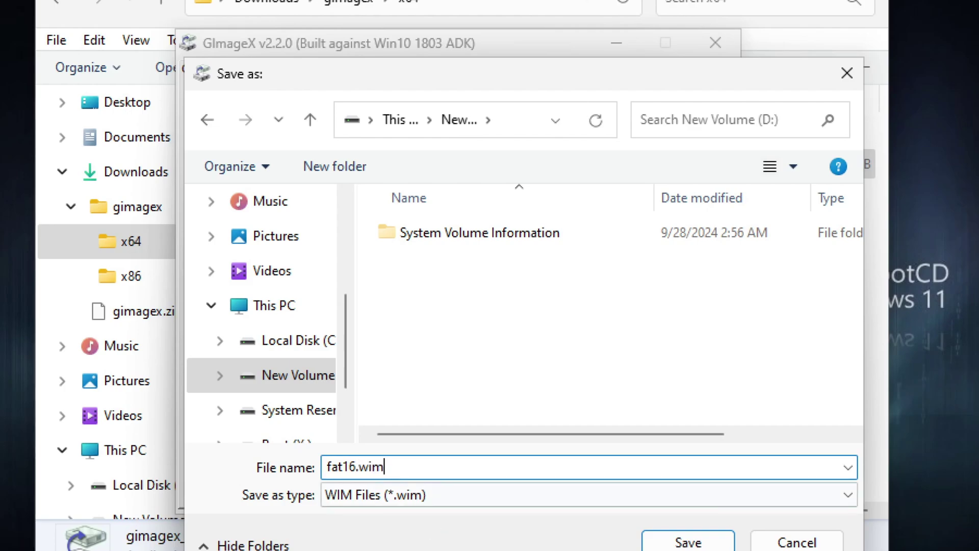
{"action": "left_click", "coordinate": [668, 546]}
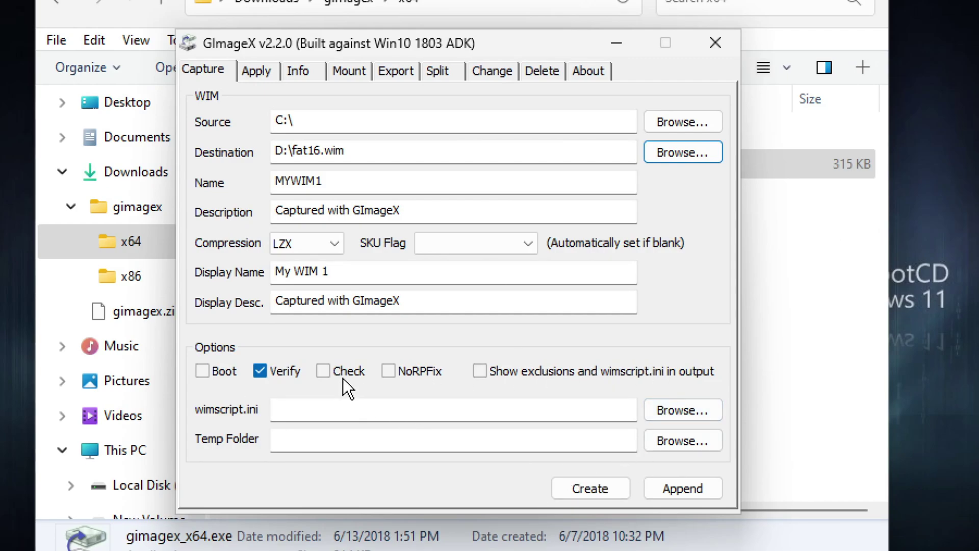
Step: Create the WIM image with the Verify and Check options enabled, and close GImageX when the capture is done
{"action": "left_click", "coordinate": [601, 487]}
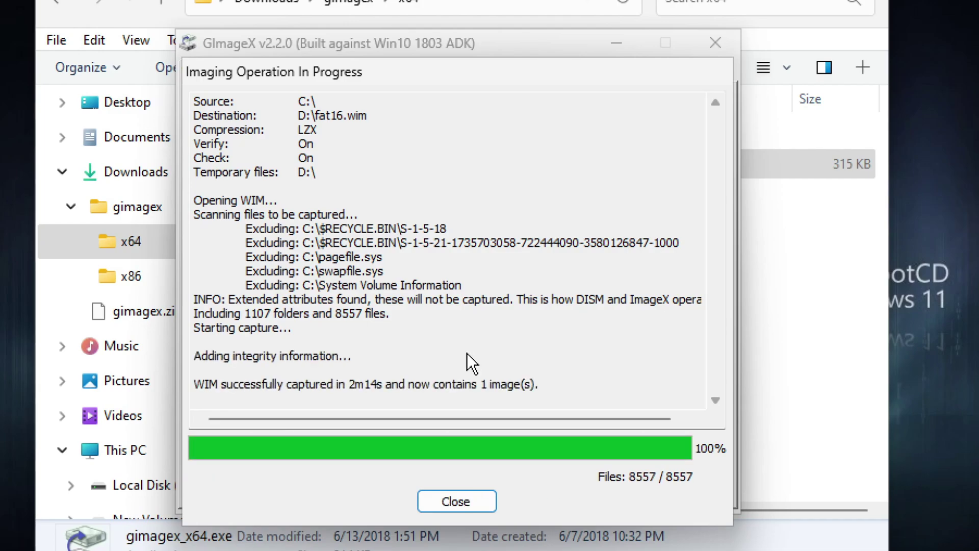
{"action": "left_click", "coordinate": [443, 502]}
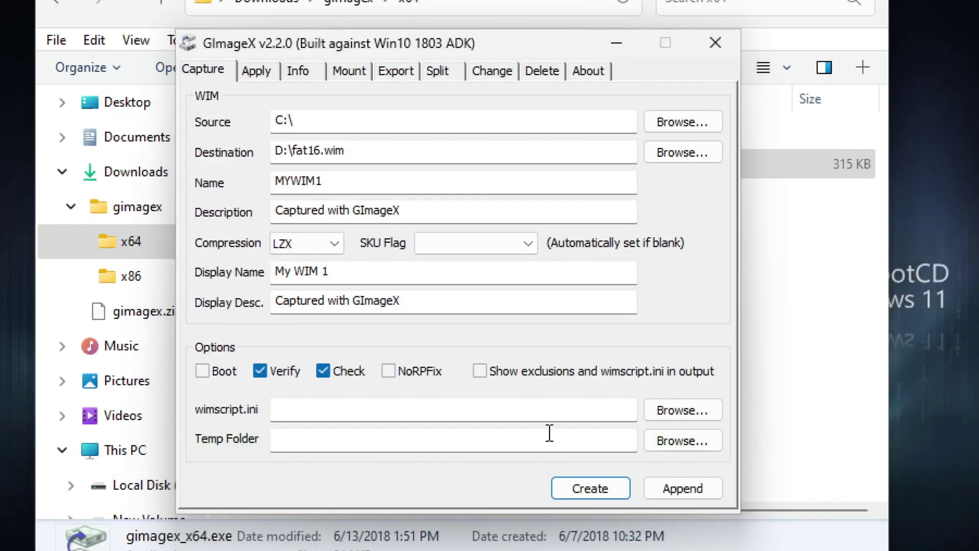
{"action": "left_click", "coordinate": [721, 48]}
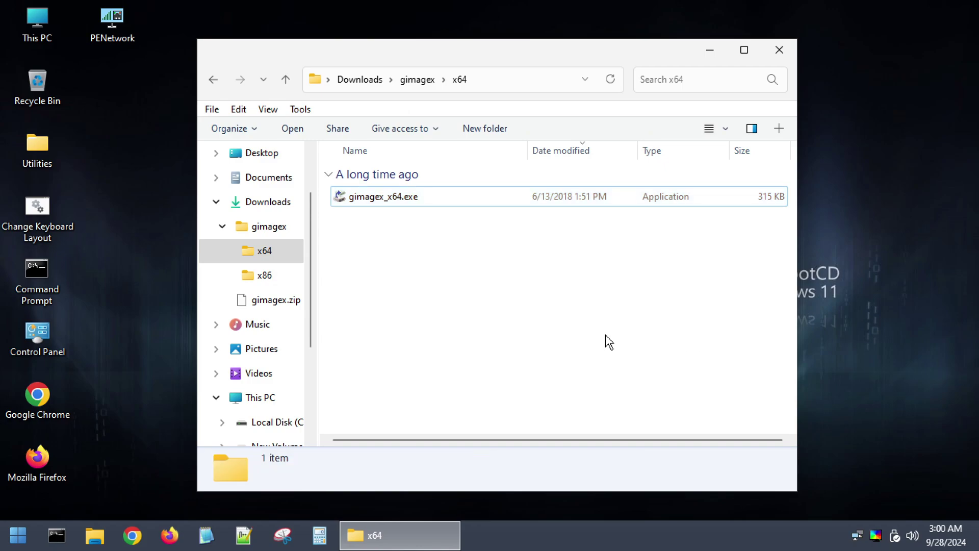
Step: Open New Volume (D:) in File Explorer and check it for the captured image file
{"action": "left_click", "coordinate": [131, 453]}
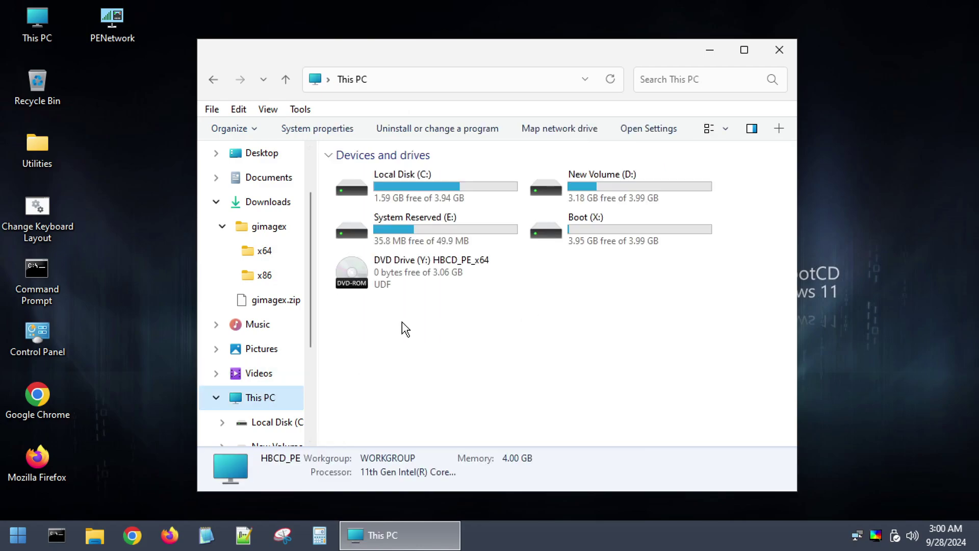
{"action": "double_click", "coordinate": [595, 188]}
{"action": "left_click_drag", "start_coordinate": [555, 276], "coordinate": [357, 198]}
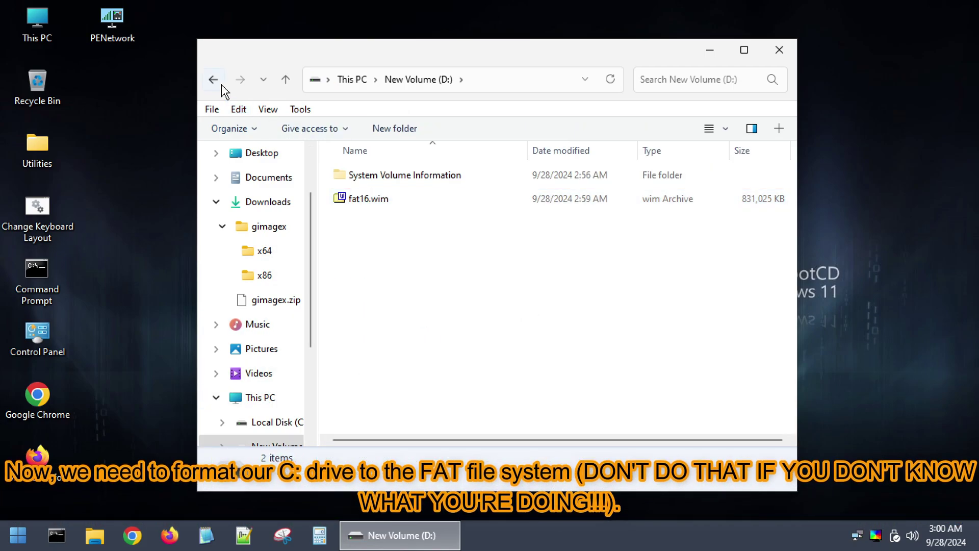
Step: Quick-format Local Disk (C:) with the FAT file system and close the format dialog
{"action": "left_click", "coordinate": [213, 79]}
{"action": "right_click", "coordinate": [405, 179]}
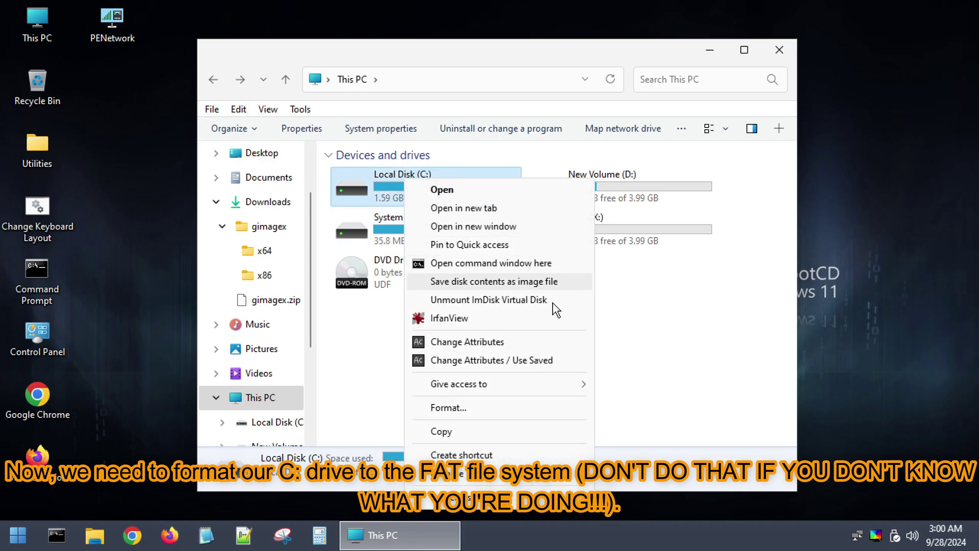
{"action": "left_click", "coordinate": [418, 407]}
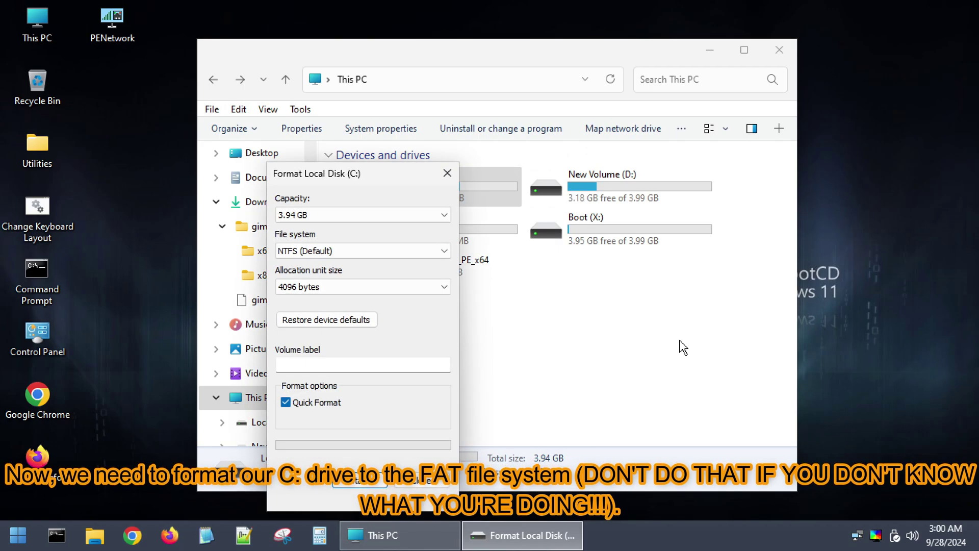
{"action": "left_click", "coordinate": [331, 251]}
{"action": "left_click", "coordinate": [290, 276]}
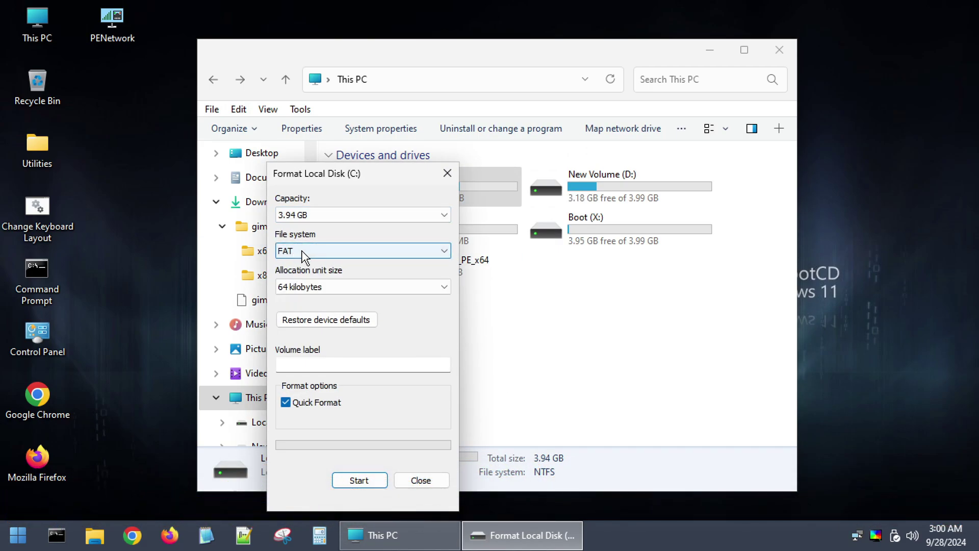
{"action": "left_click", "coordinate": [357, 480]}
{"action": "left_click", "coordinate": [521, 270]}
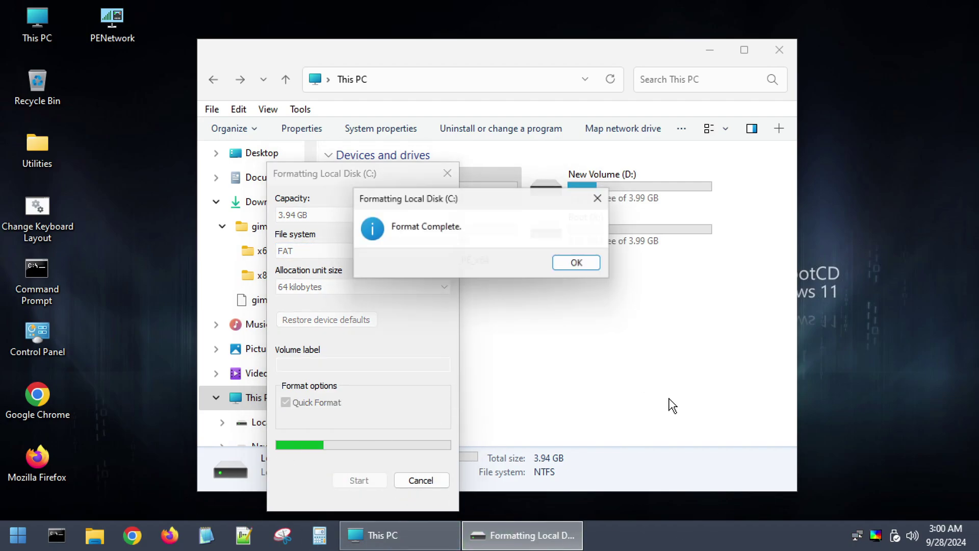
{"action": "left_click", "coordinate": [591, 267]}
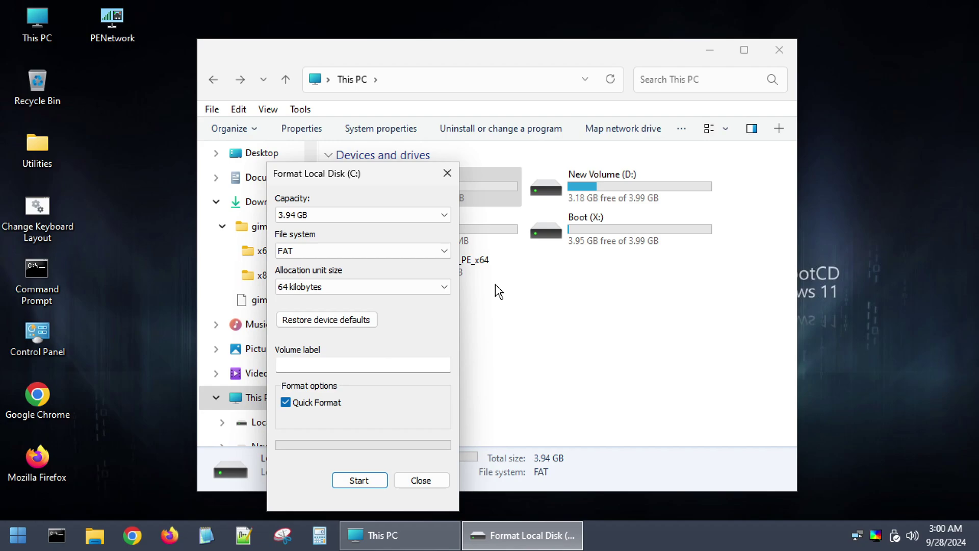
{"action": "left_click", "coordinate": [447, 173]}
Step: Check the file system of Local Disk (C:) in its properties and close them
{"action": "right_click", "coordinate": [395, 192]}
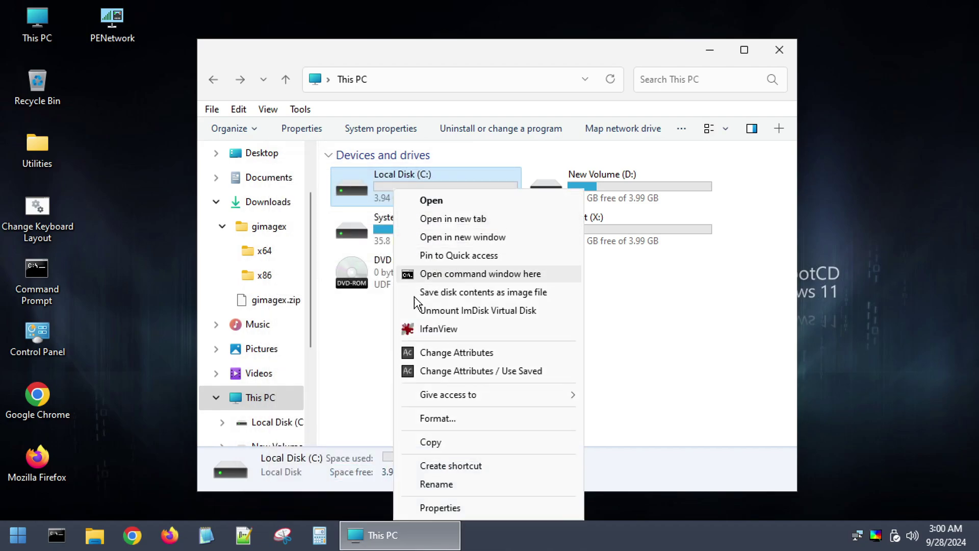
{"action": "left_click", "coordinate": [439, 506]}
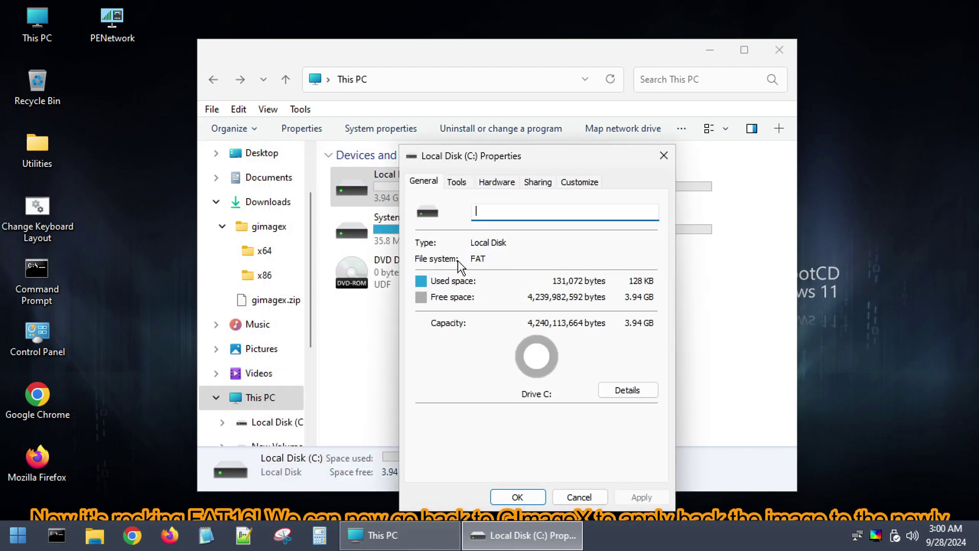
{"action": "left_click", "coordinate": [664, 156]}
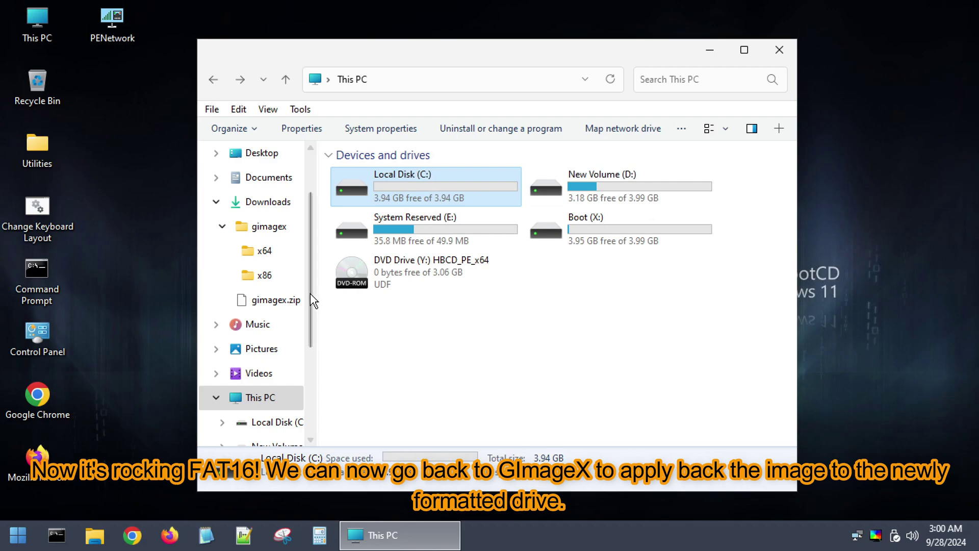
Step: Relaunch gimagex_x64.exe from the gimagex\x64 folder in Downloads
{"action": "left_click", "coordinate": [250, 202]}
{"action": "left_click", "coordinate": [366, 240]}
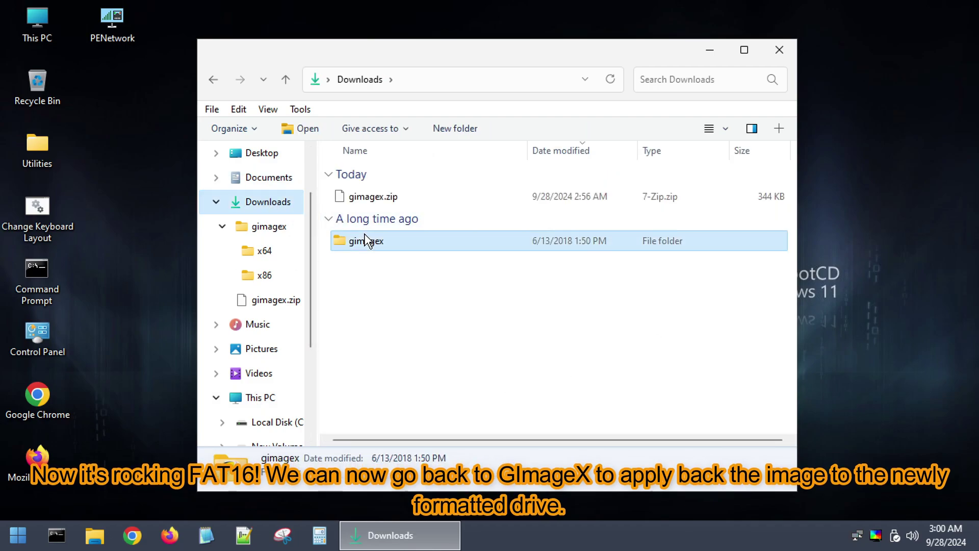
{"action": "double_click", "coordinate": [366, 240]}
{"action": "double_click", "coordinate": [360, 244]}
{"action": "left_click", "coordinate": [402, 198]}
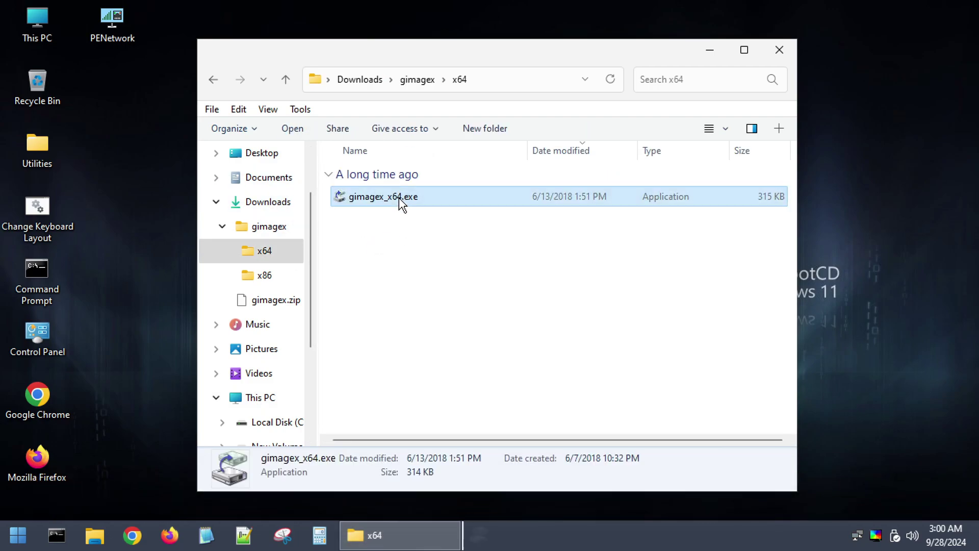
{"action": "double_click", "coordinate": [402, 197]}
Step: Set up applying an image in GImageX with D:\fat16.wim as the source and C:\ as the destination
{"action": "left_click", "coordinate": [348, 130]}
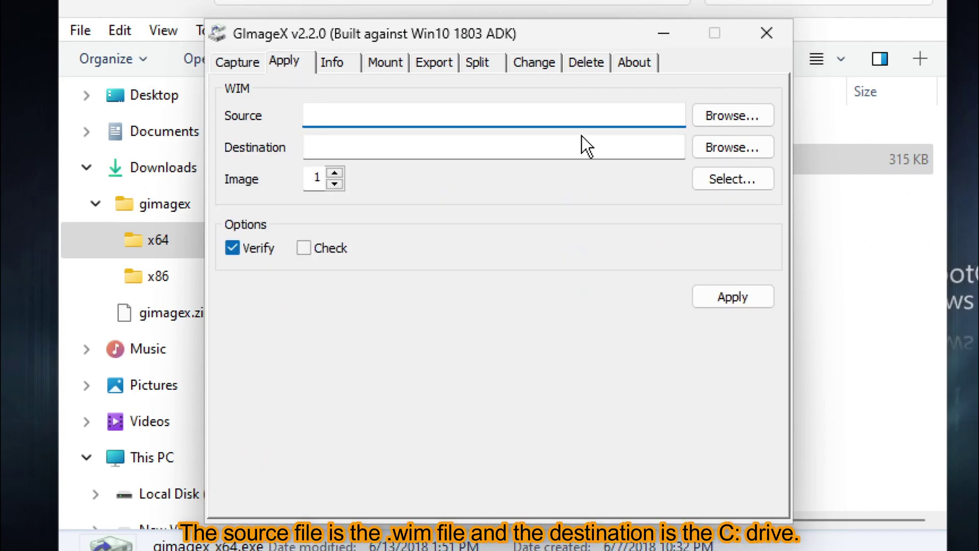
{"action": "left_click", "coordinate": [733, 117]}
{"action": "left_click", "coordinate": [474, 268]}
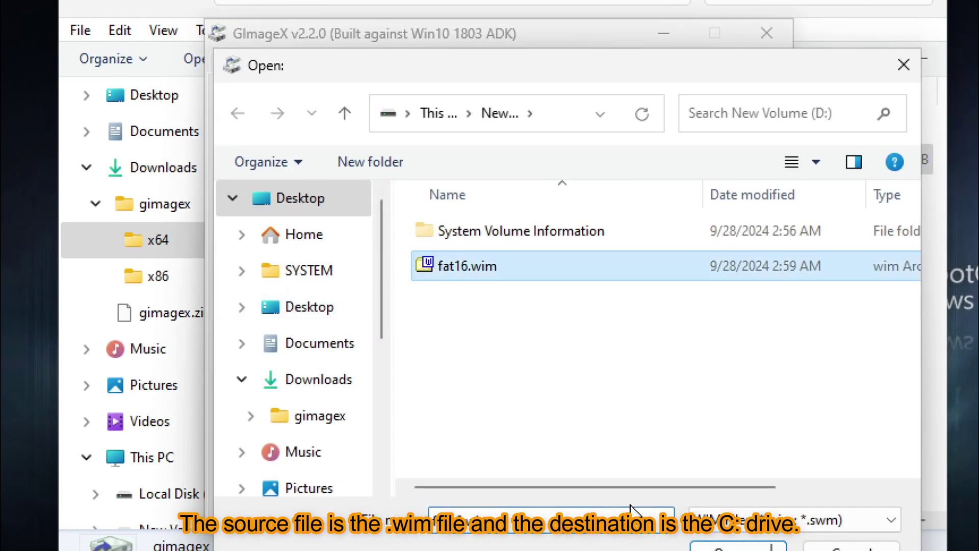
{"action": "key", "text": "Return"}
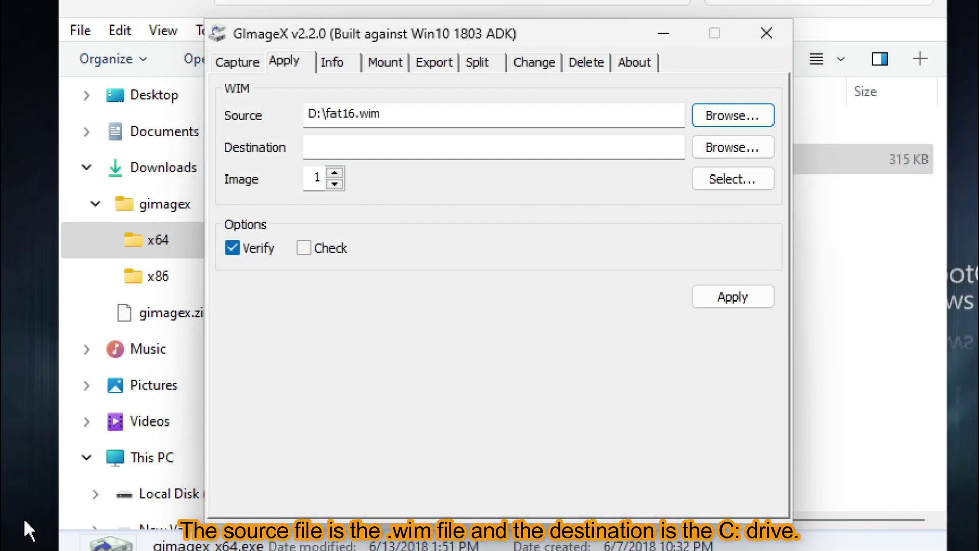
{"action": "left_click", "coordinate": [732, 151]}
{"action": "left_click", "coordinate": [412, 202]}
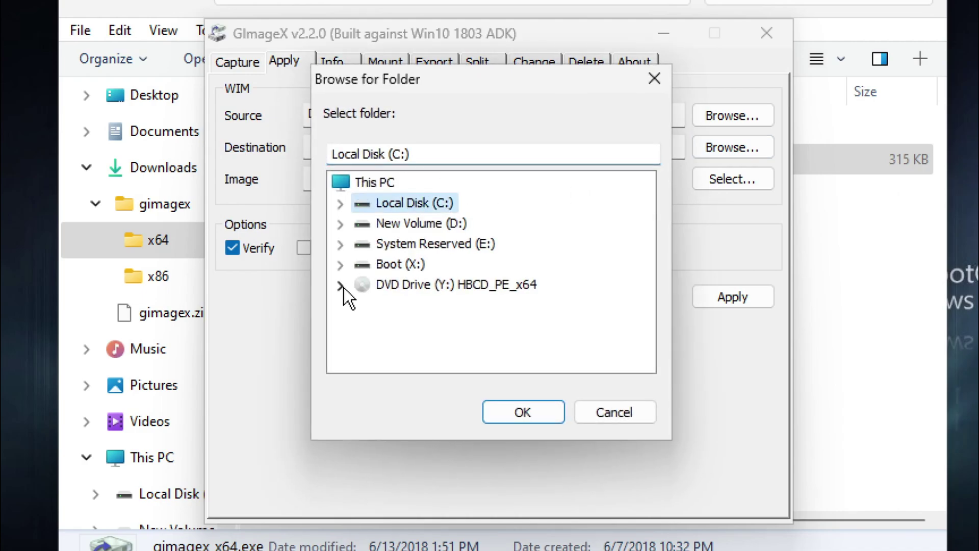
{"action": "left_click", "coordinate": [525, 411]}
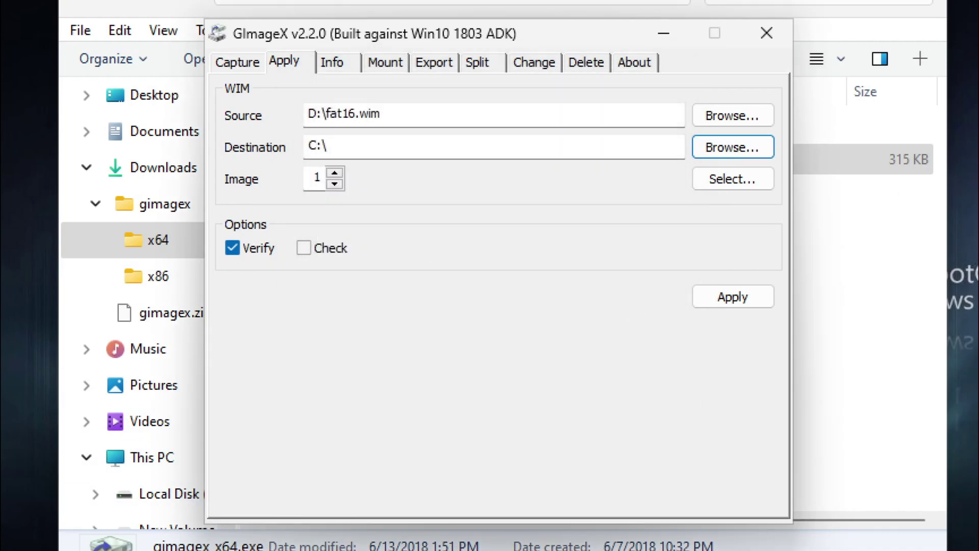
Step: Turn on Check alongside Verify, apply the fat16.wim image to C:\, and close GImageX once the operation finishes
{"action": "left_click", "coordinate": [303, 249]}
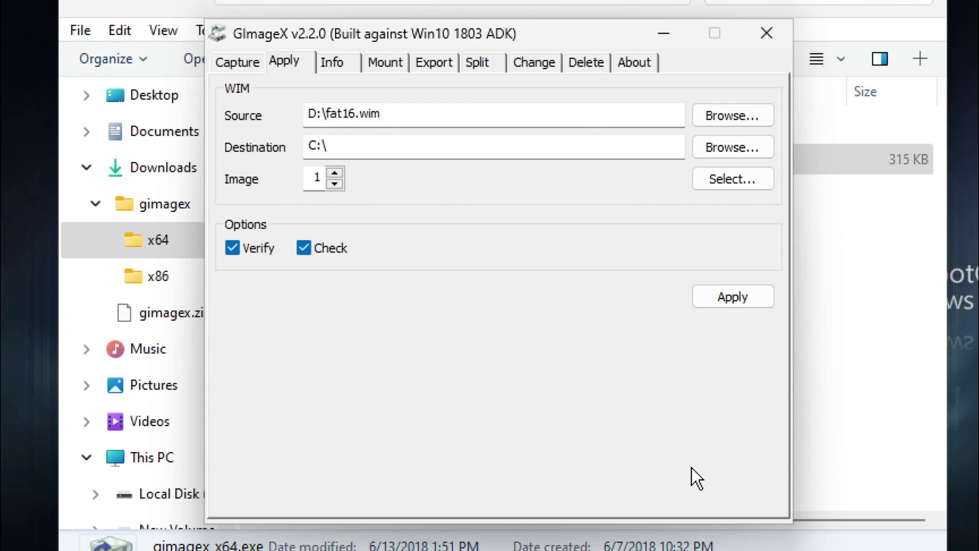
{"action": "left_click", "coordinate": [768, 302]}
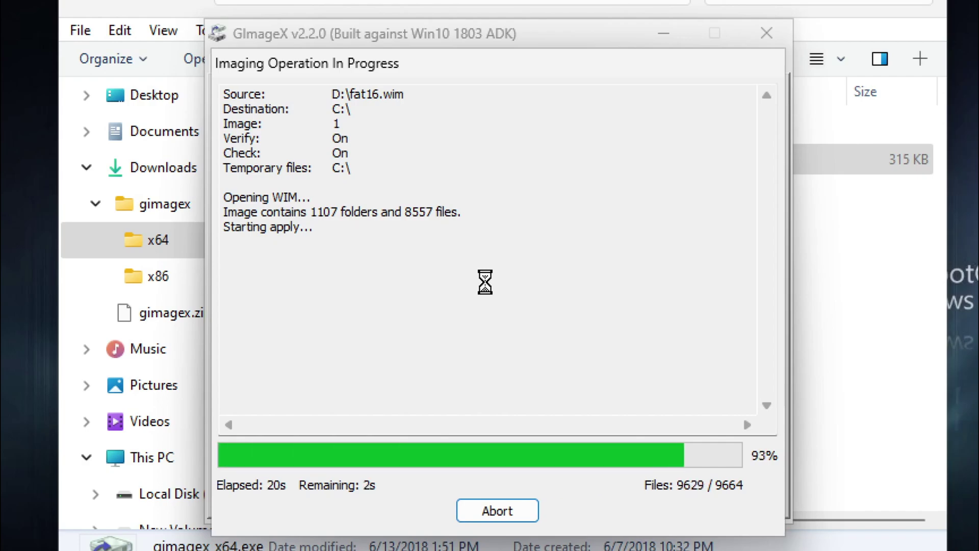
{"action": "left_click", "coordinate": [511, 504]}
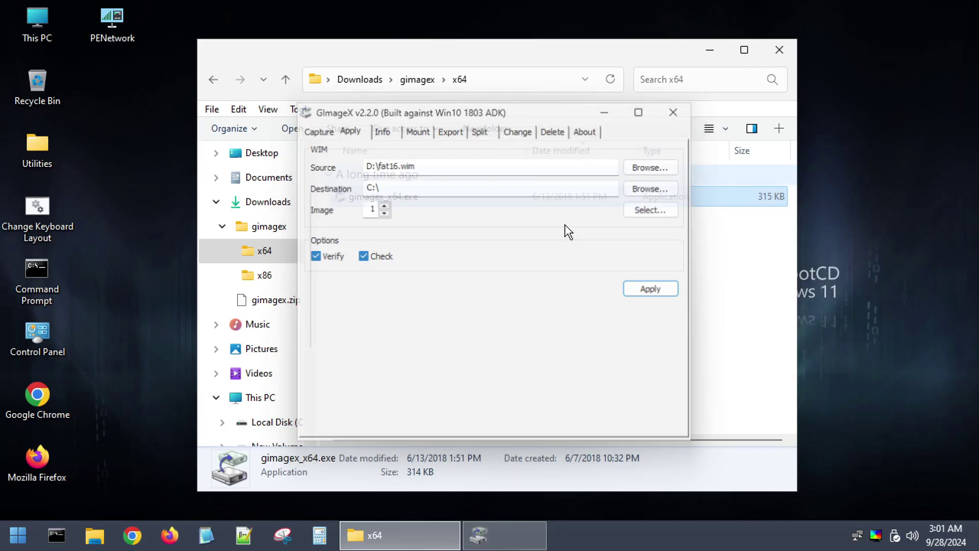
{"action": "left_click", "coordinate": [767, 33]}
Step: Check the file system and used space of Local Disk (C:) in its properties, and close them
{"action": "left_click", "coordinate": [152, 457]}
{"action": "right_click", "coordinate": [374, 190]}
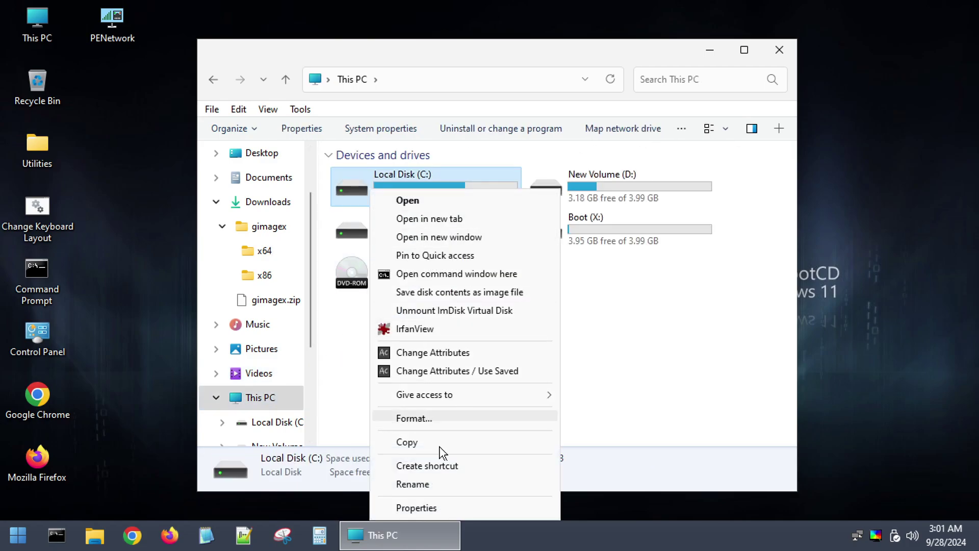
{"action": "left_click", "coordinate": [415, 506]}
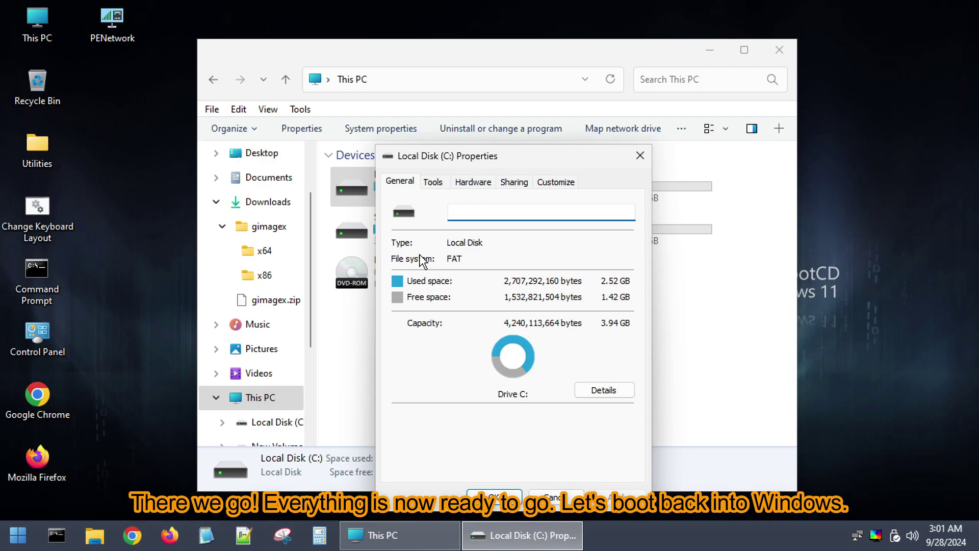
{"action": "left_click", "coordinate": [639, 155]}
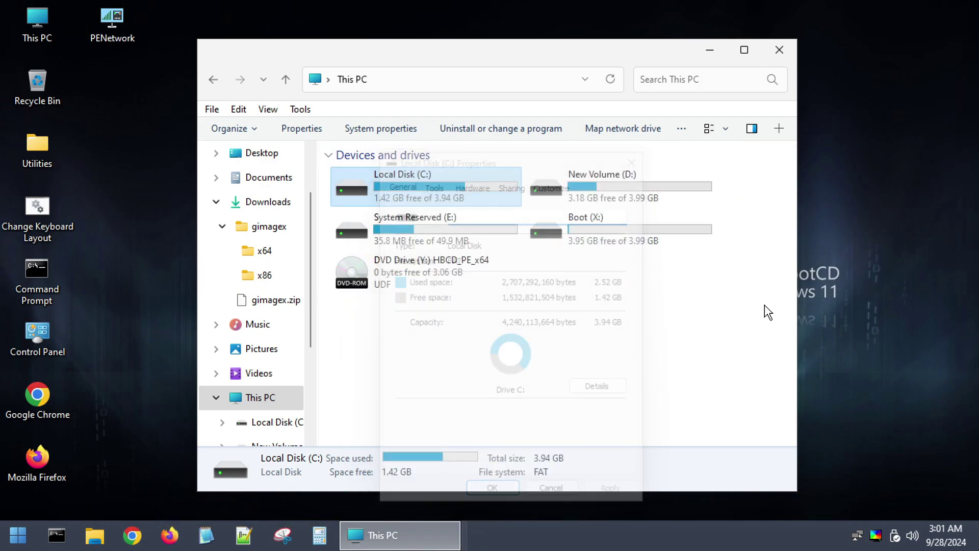
Step: Close the file browser and restart the computer from the PE environment into the installed Windows 11
{"action": "left_click_drag", "start_coordinate": [776, 334], "coordinate": [593, 313]}
{"action": "left_click", "coordinate": [779, 49]}
{"action": "key", "text": "super"}
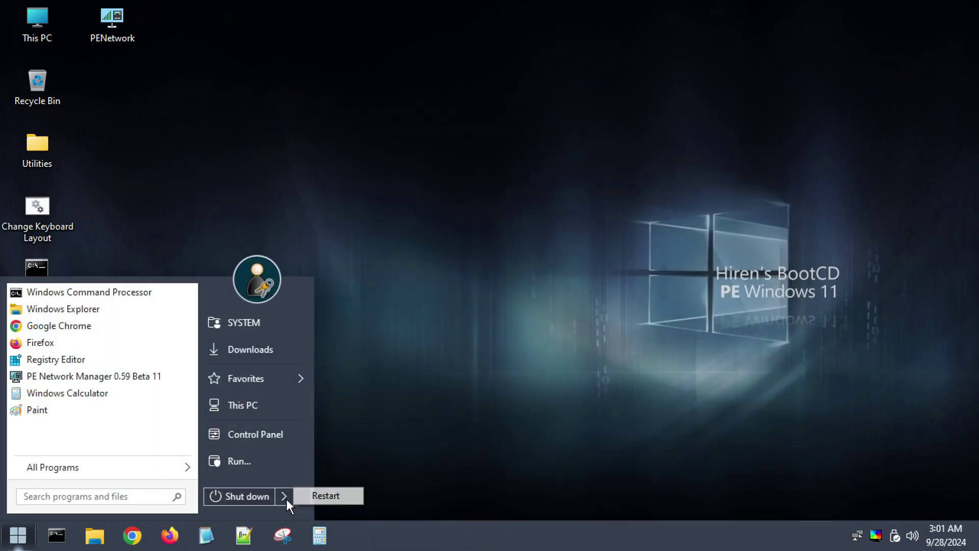
{"action": "left_click", "coordinate": [417, 405]}
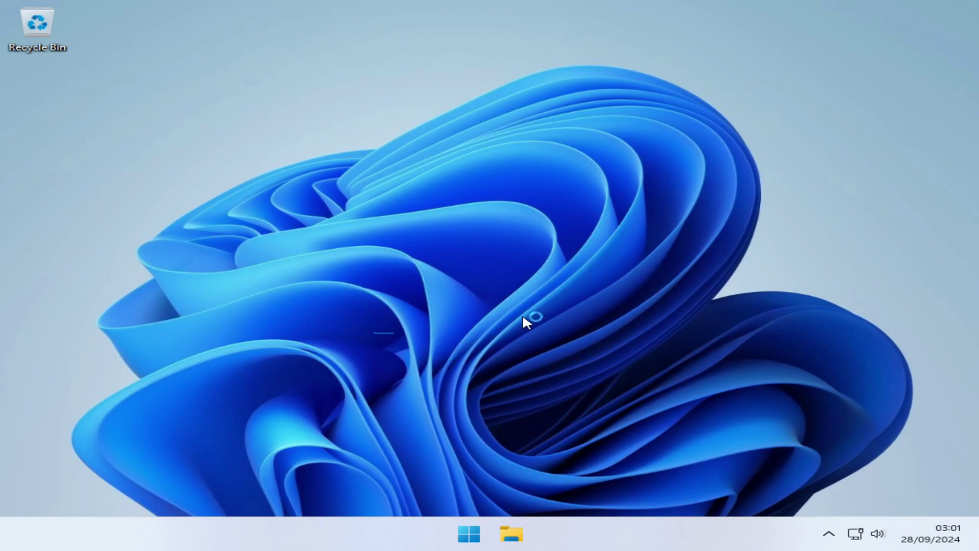
Step: Open the properties of Local Disk (C:) from This PC in the booted Windows 11 to check its file system
{"action": "left_click", "coordinate": [503, 532]}
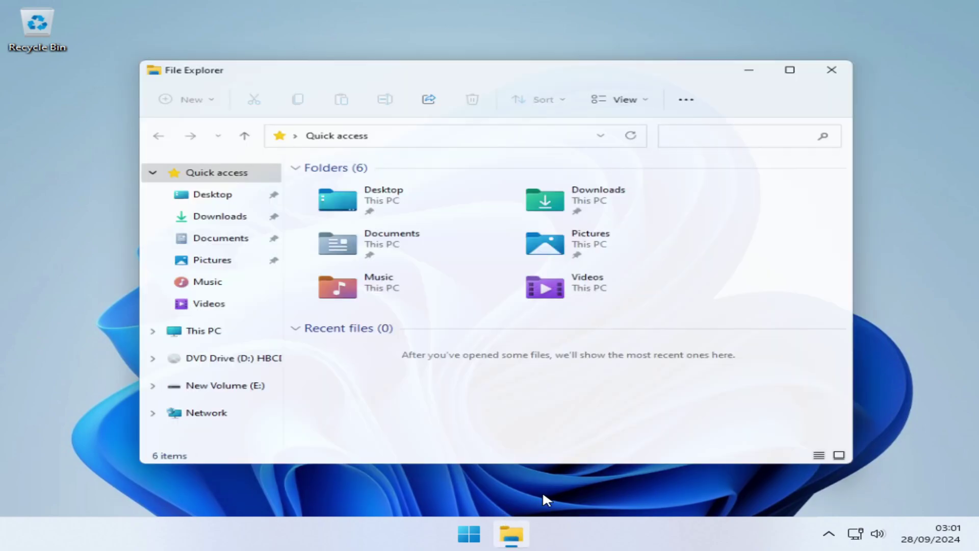
{"action": "left_click", "coordinate": [199, 336]}
{"action": "right_click", "coordinate": [384, 335]}
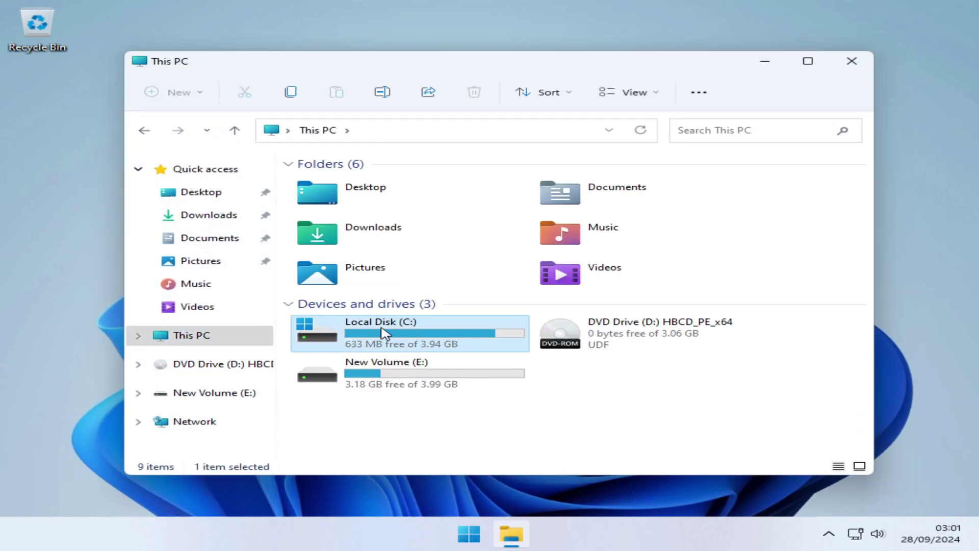
{"action": "left_click", "coordinate": [432, 285]}
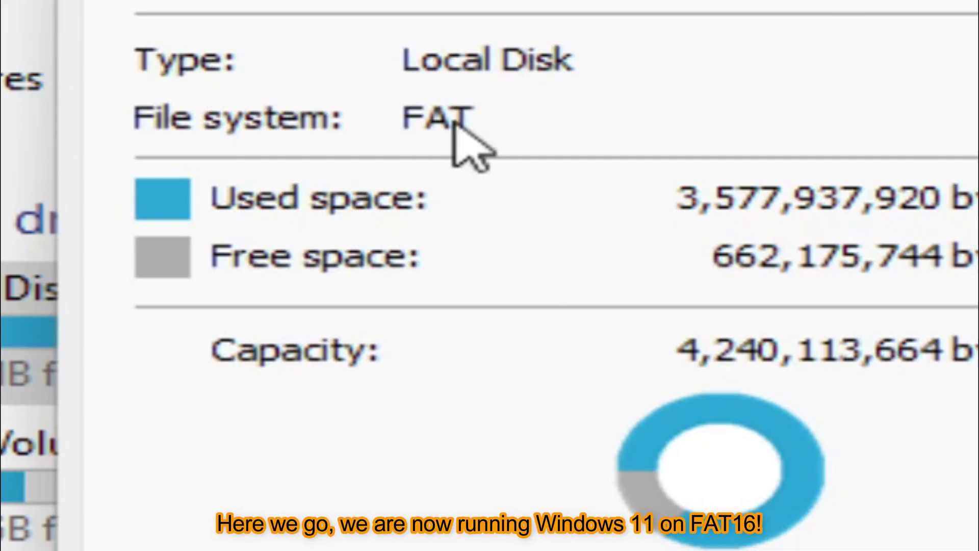
Step: Run winver to view the Windows version, and shift the About Windows window slightly down
{"action": "key", "text": "super+r"}
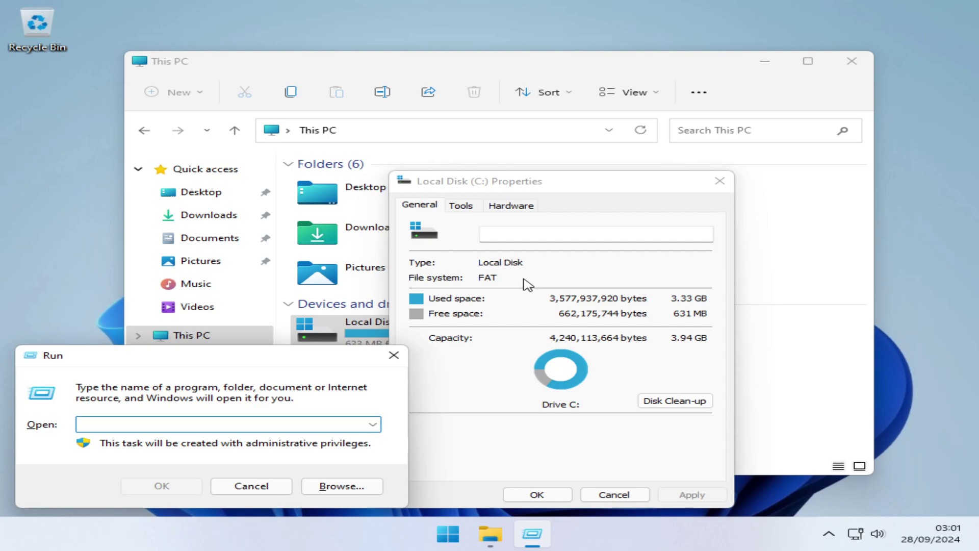
{"action": "type", "text": "winver"}
{"action": "key", "text": "Return"}
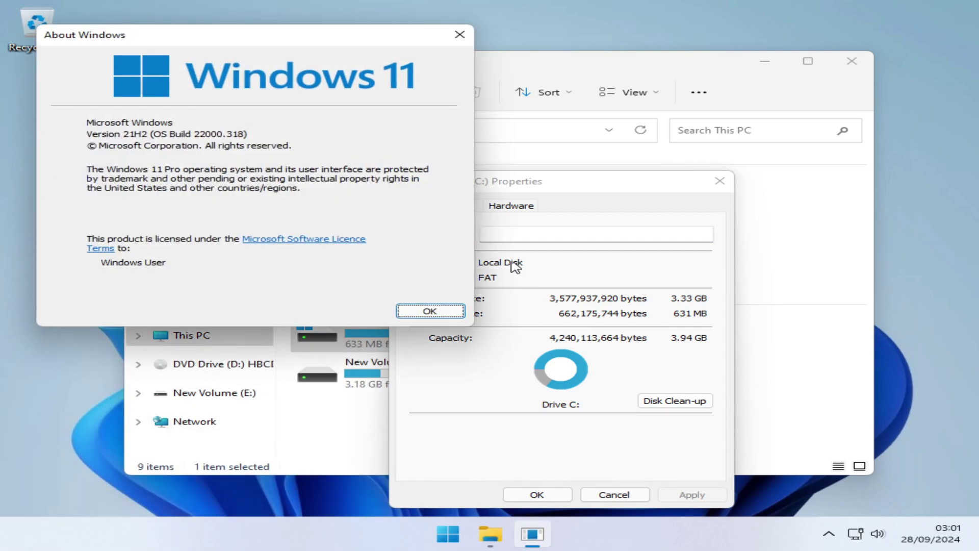
{"action": "left_click_drag", "start_coordinate": [313, 41], "coordinate": [319, 72]}
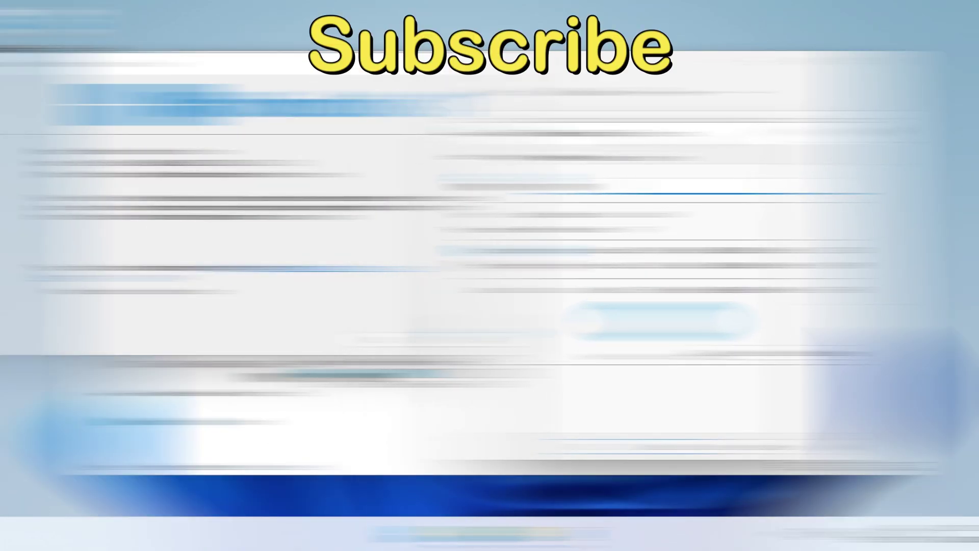